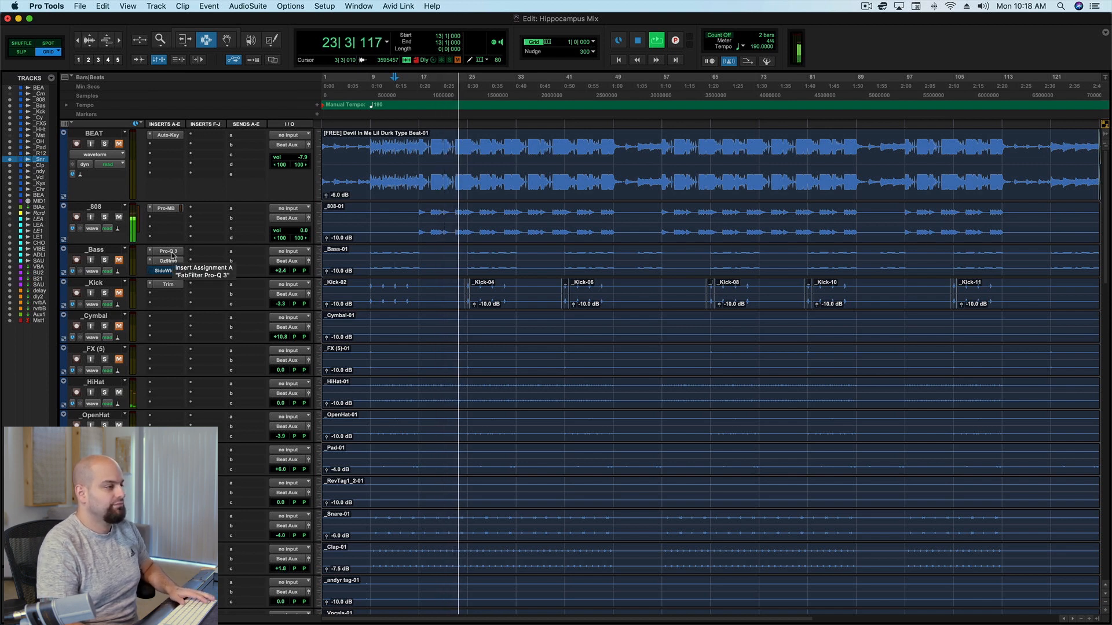
Stop playback, place the playback start at bar 17 on the 808 track, and solo that track
{"action": "key", "text": "space"}
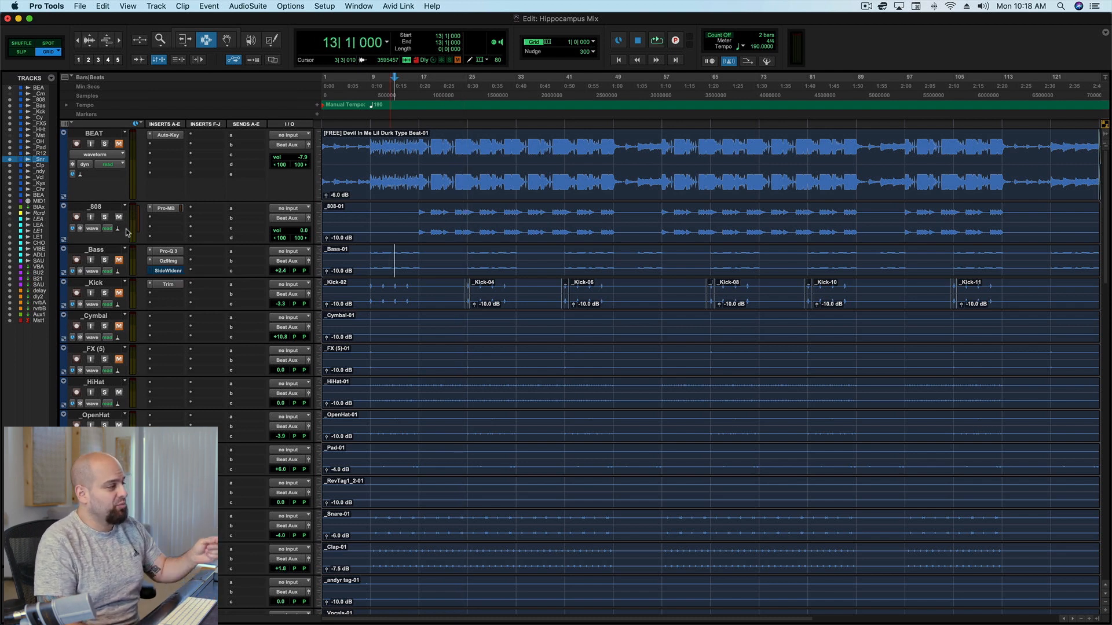
{"action": "left_click", "coordinate": [419, 229]}
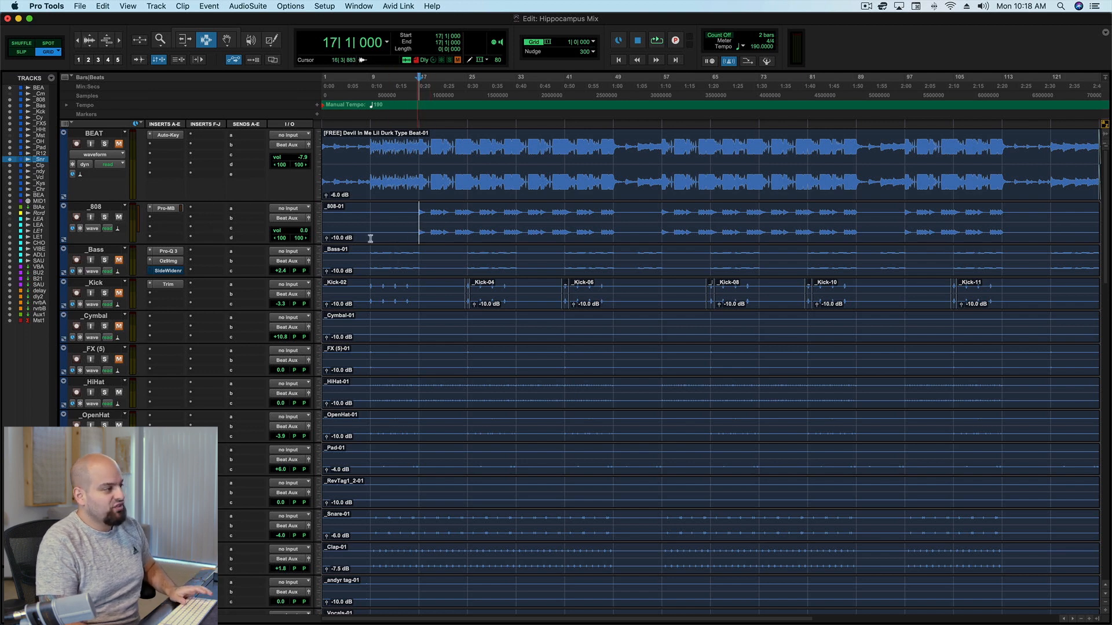
{"action": "left_click", "coordinate": [105, 217]}
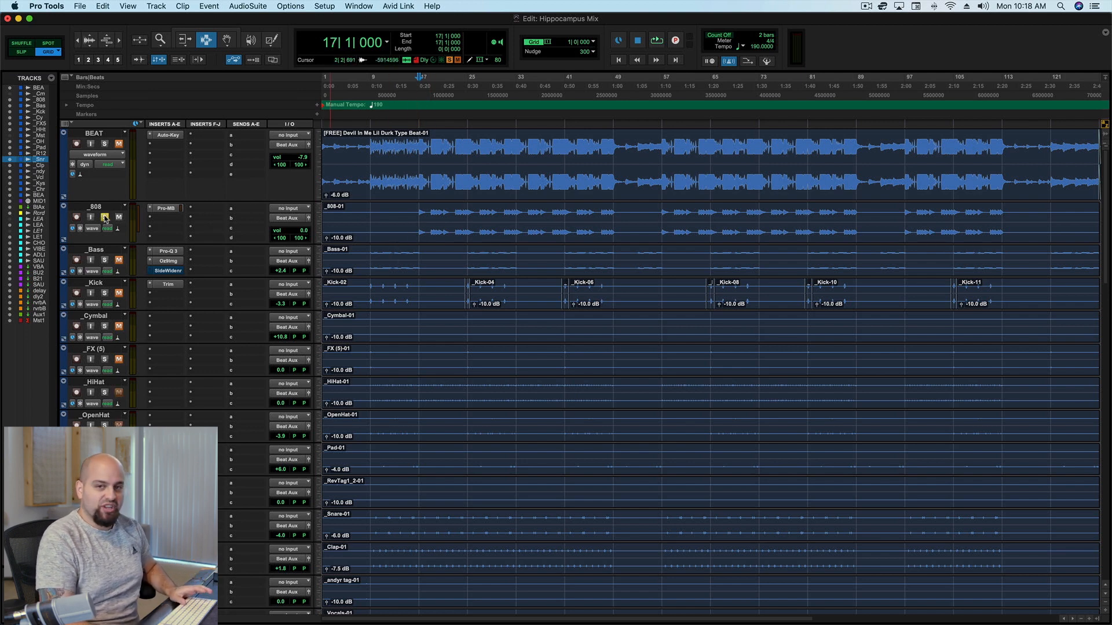
Insert FabFilter Pro-Q 3 (stereo) on the 808 track after the Pro-MB
{"action": "left_click", "coordinate": [161, 216]}
{"action": "left_click", "coordinate": [181, 202]}
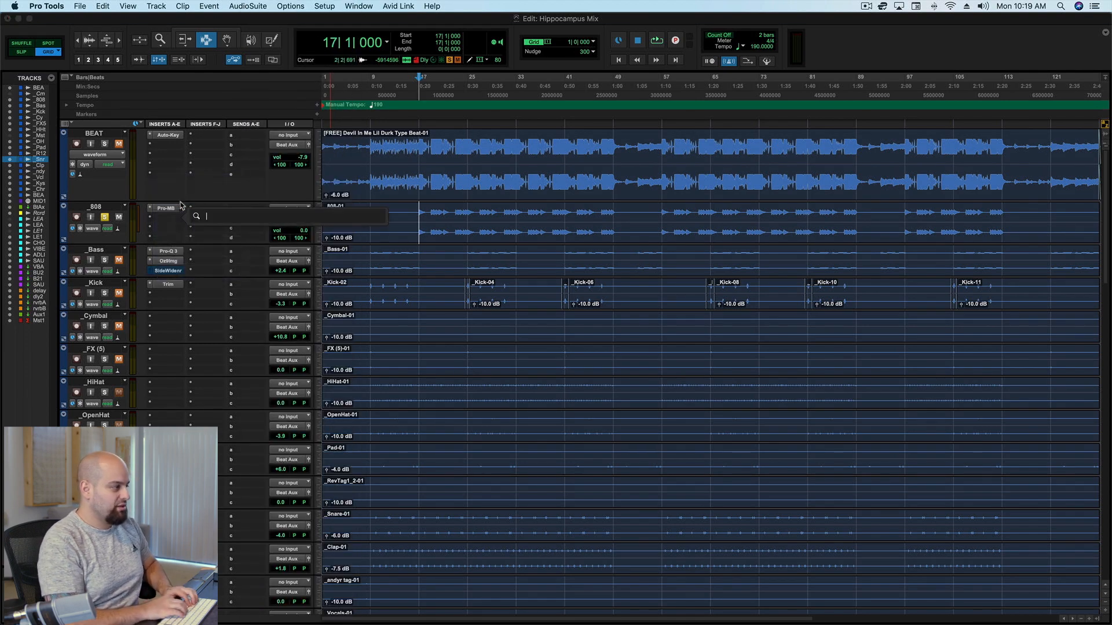
{"action": "type", "text": "fabfilter"}
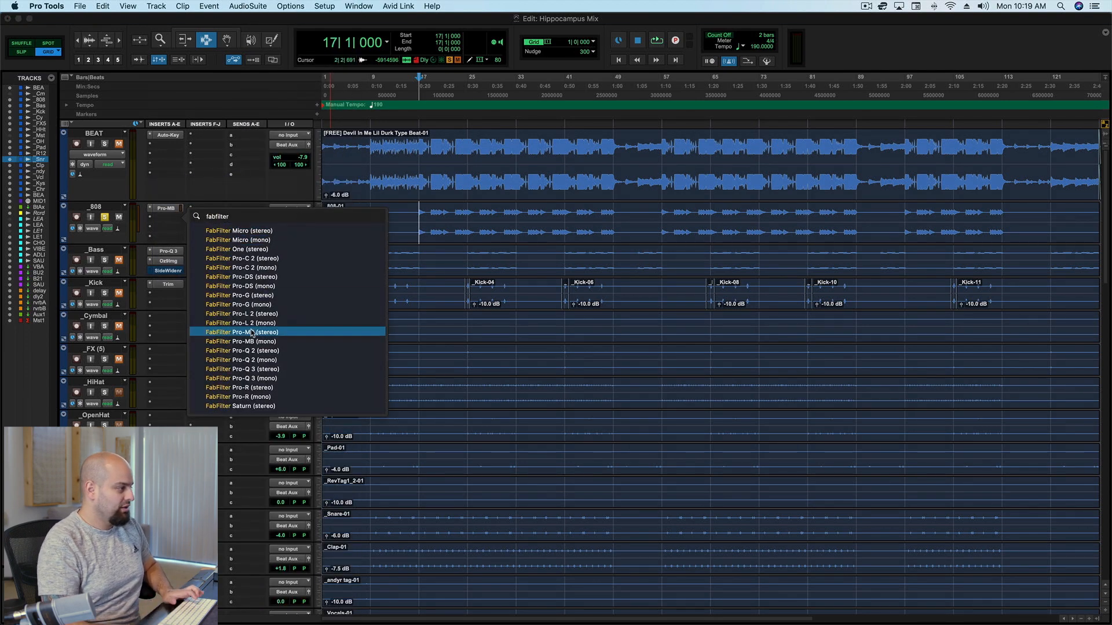
{"action": "left_click", "coordinate": [265, 369]}
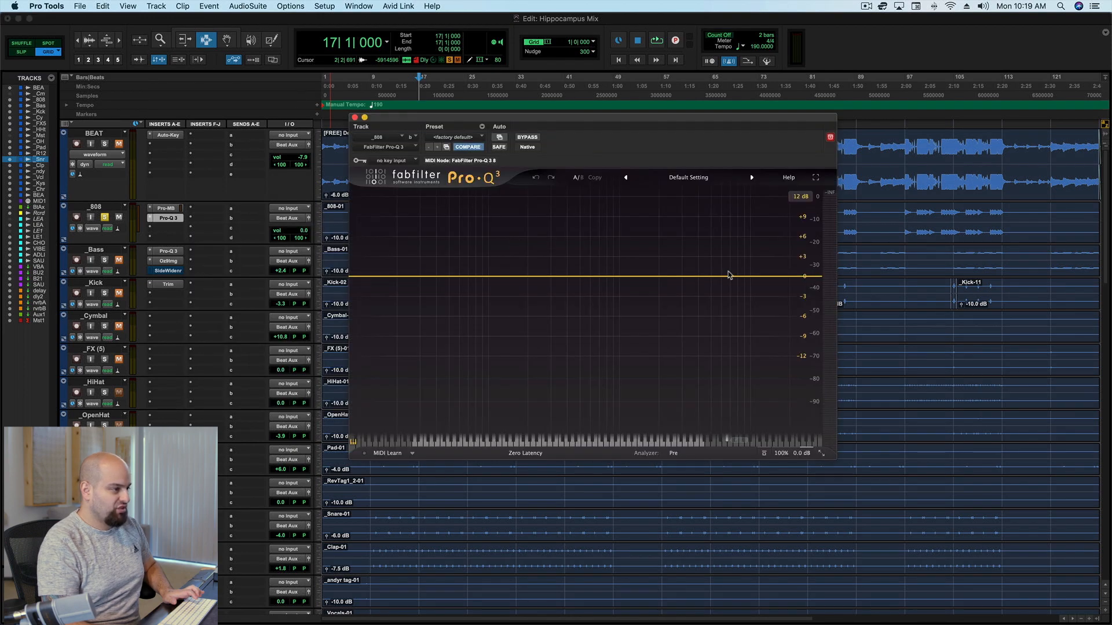
Add a high-cut band at about 80 Hz with a 24 dB/oct slope and audition the soloed 808 through it
{"action": "left_click_drag", "start_coordinate": [778, 277], "coordinate": [475, 277]}
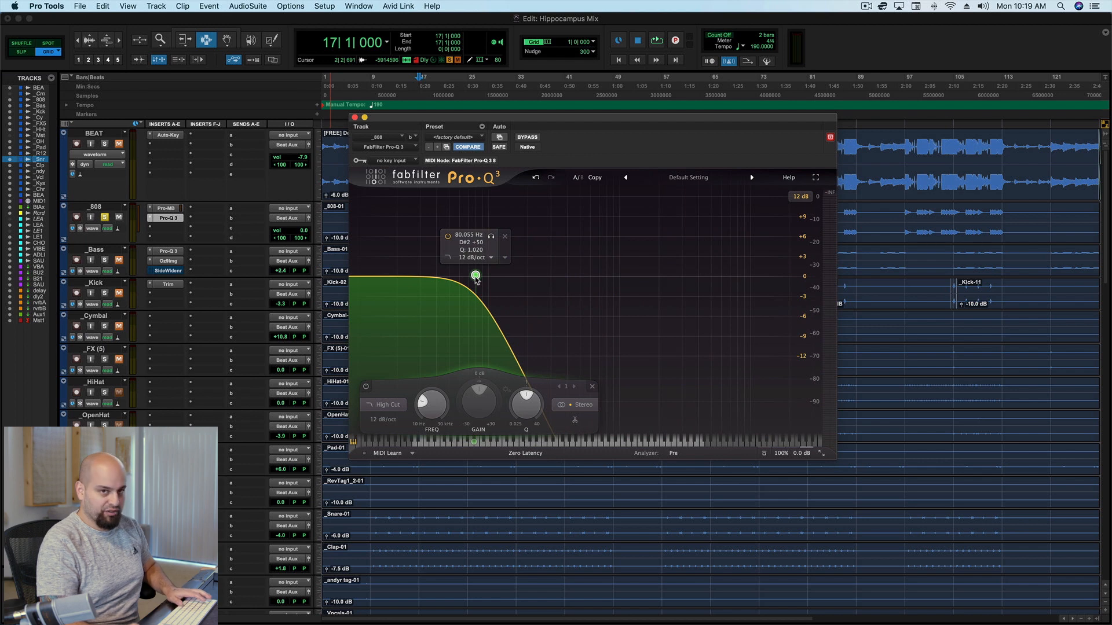
{"action": "key", "text": "space"}
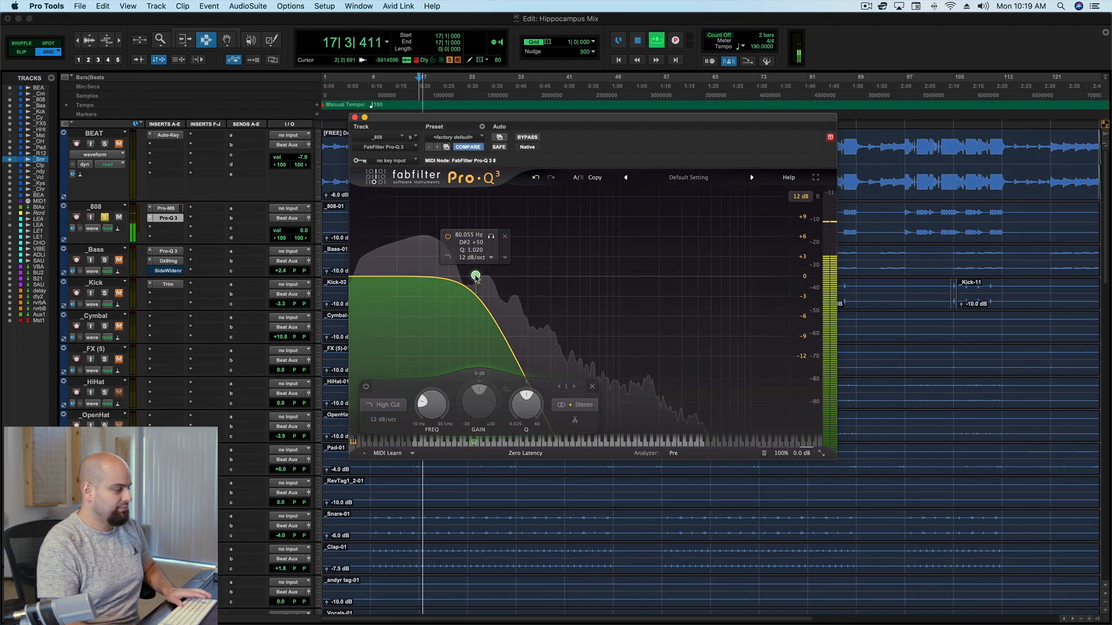
{"action": "left_click", "coordinate": [383, 419]}
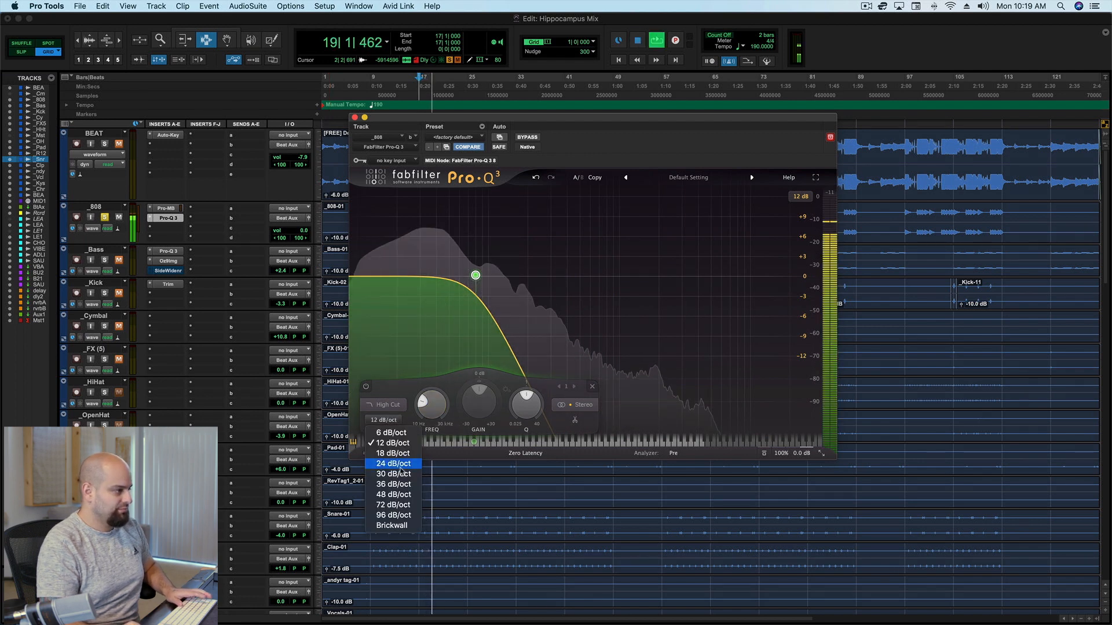
{"action": "left_click", "coordinate": [400, 472]}
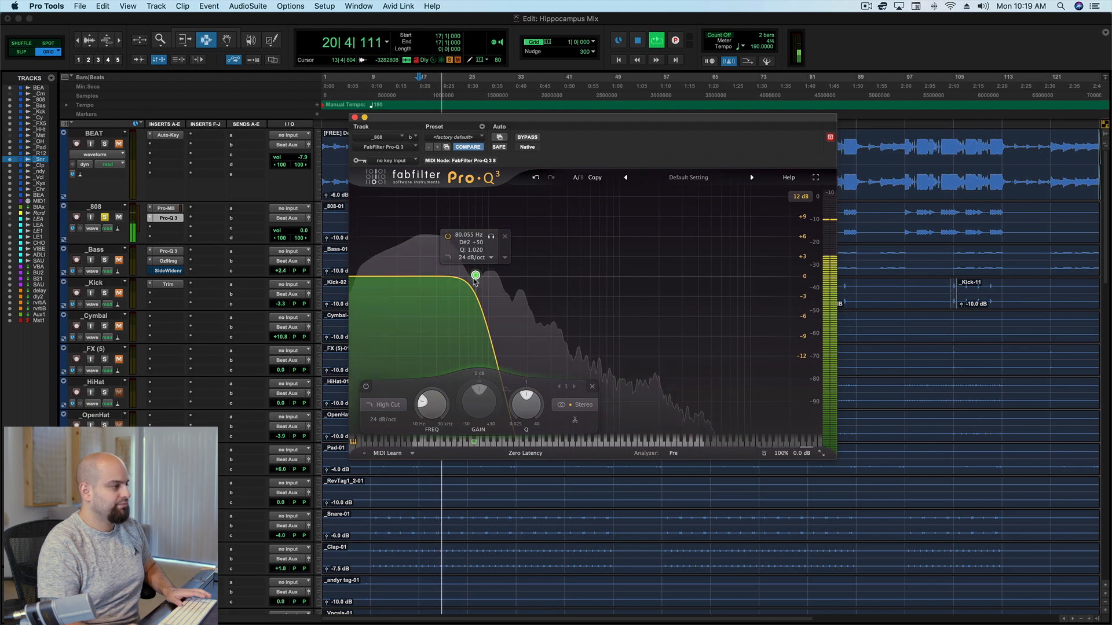
{"action": "mouse_move", "coordinate": [476, 279]}
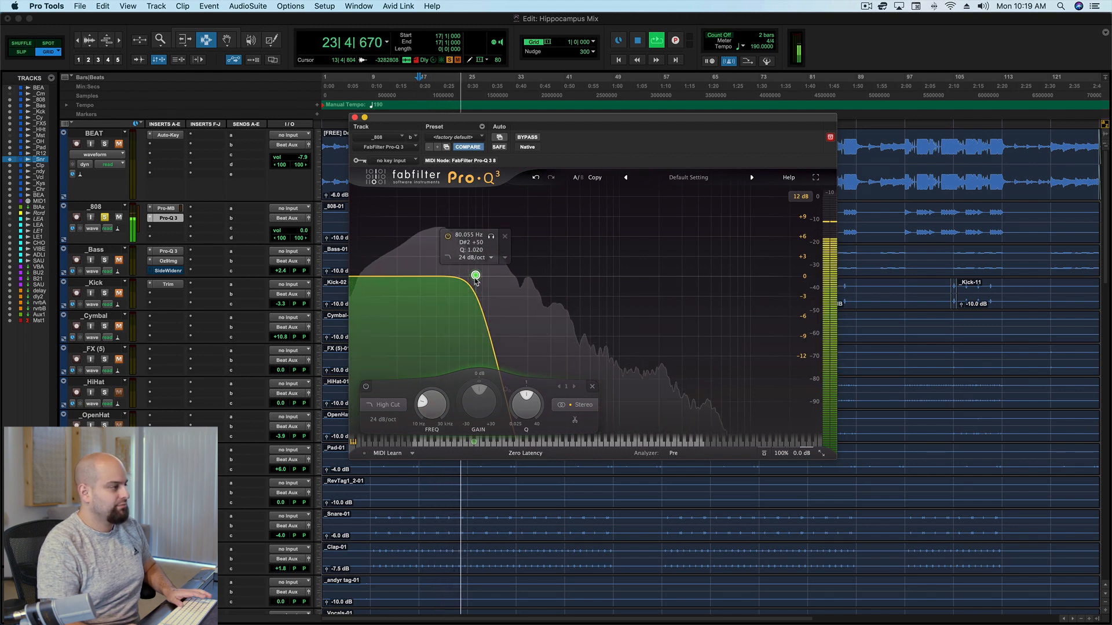
{"action": "key", "text": "space"}
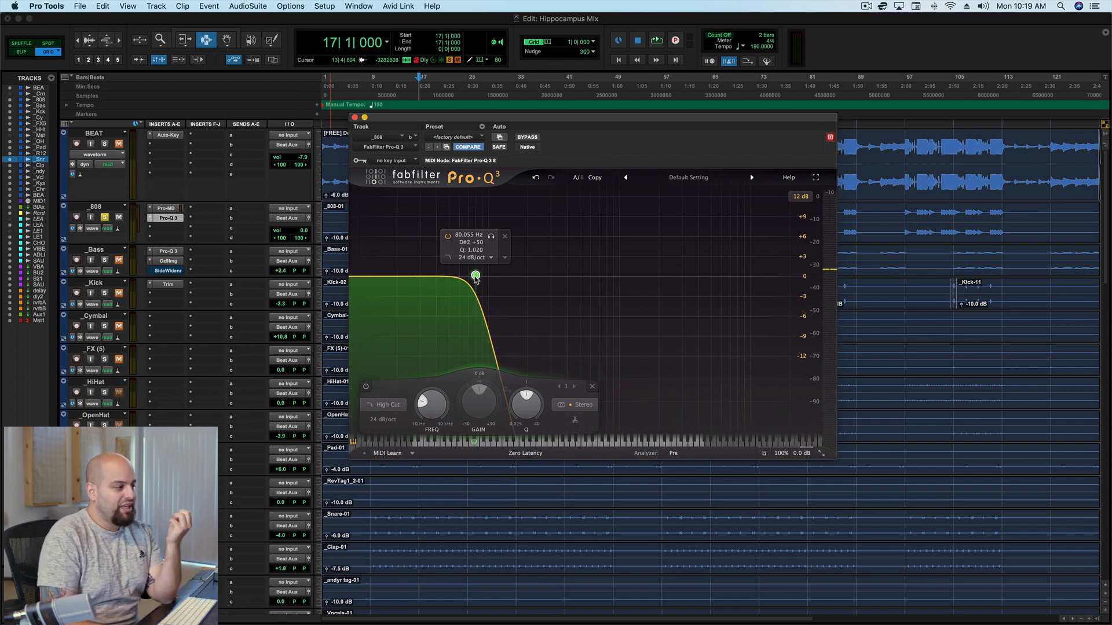
Move the high cut to about 3675 Hz and add a low cut at about 46 Hz with a 24 dB/oct slope
{"action": "left_click_drag", "start_coordinate": [476, 276], "coordinate": [693, 277]}
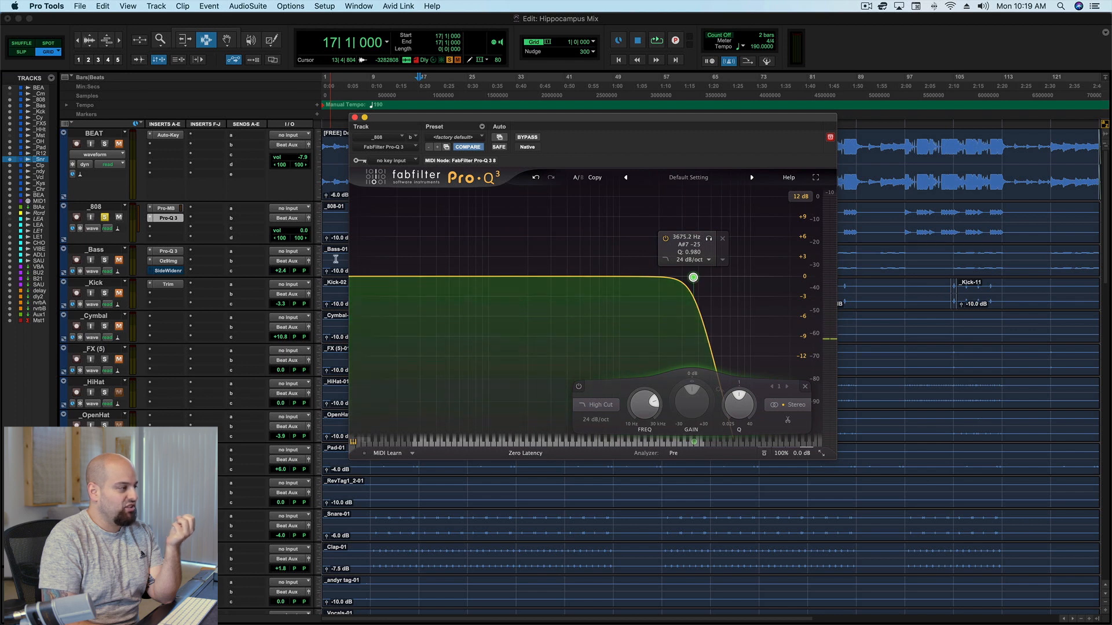
{"action": "left_click", "coordinate": [359, 277]}
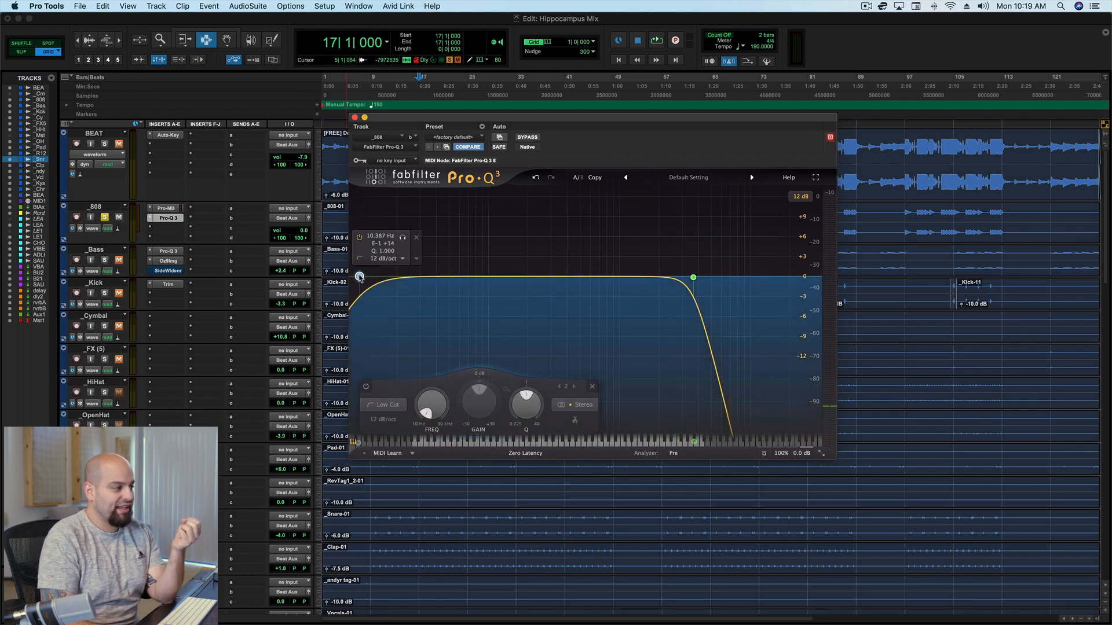
{"action": "left_click_drag", "start_coordinate": [359, 276], "coordinate": [445, 273]}
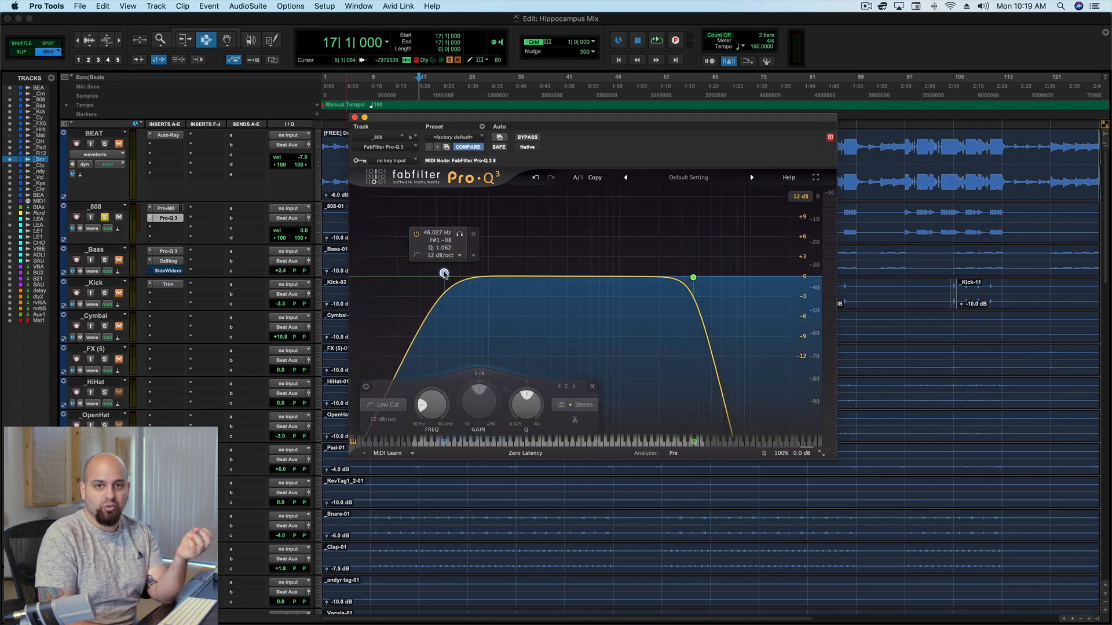
{"action": "left_click", "coordinate": [384, 420]}
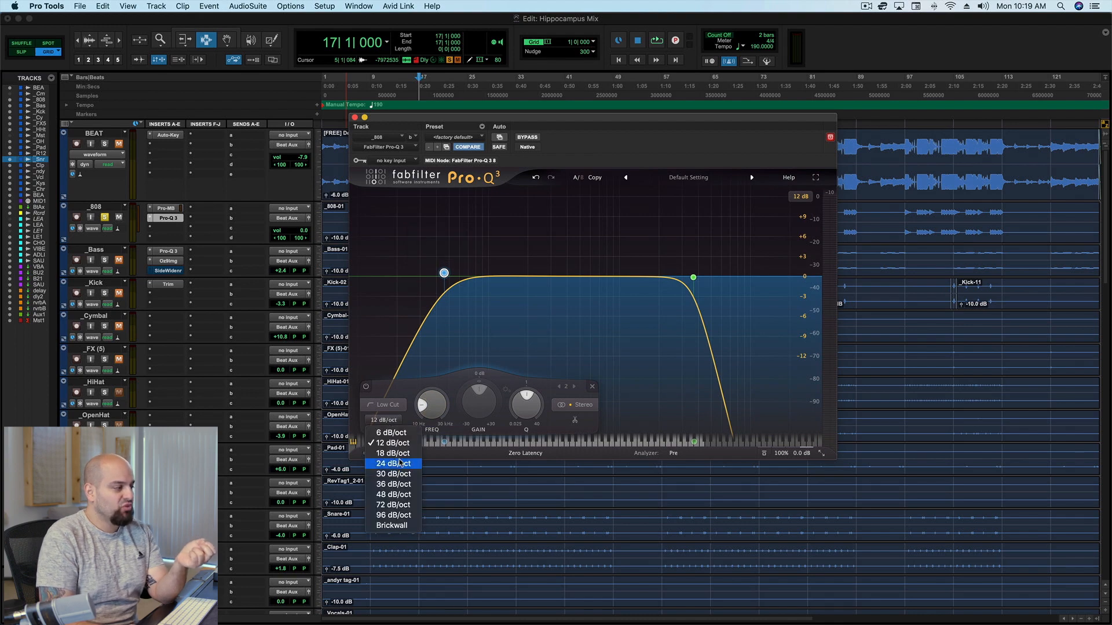
{"action": "left_click", "coordinate": [399, 464]}
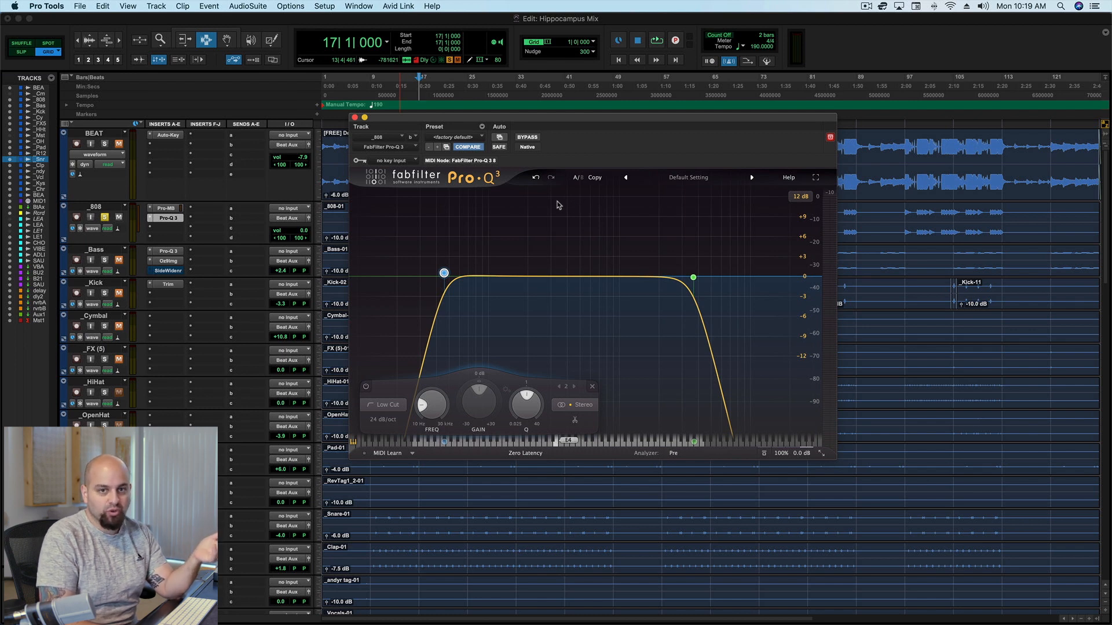
Raise the low cut to about 91 Hz and the high cut to a higher frequency, auditioning the soloed 808
{"action": "mouse_move", "coordinate": [449, 264]}
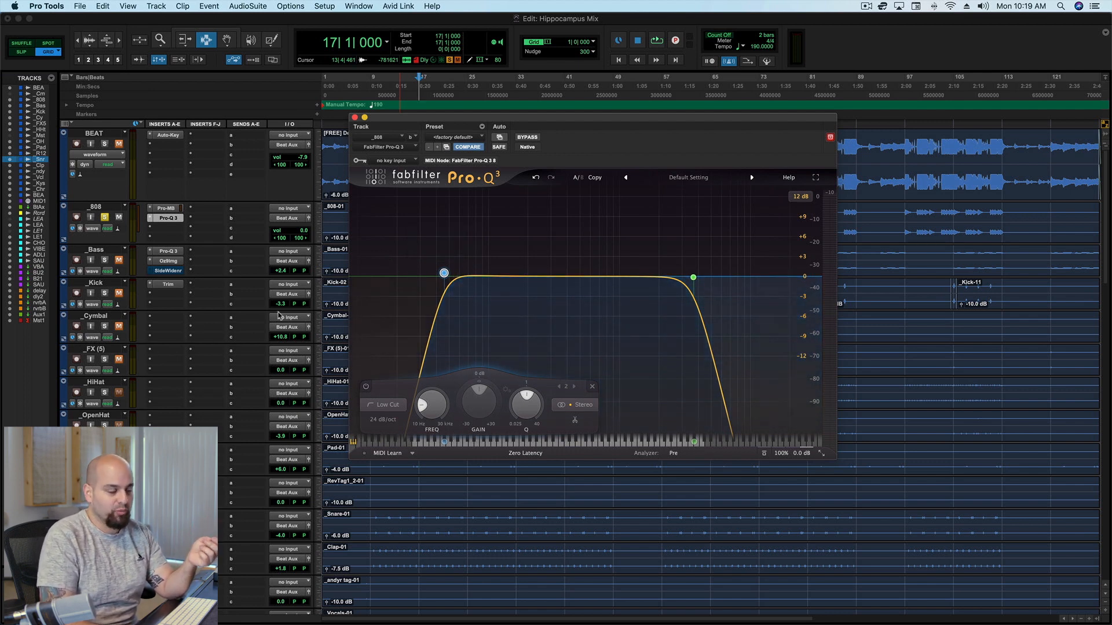
{"action": "left_click_drag", "start_coordinate": [445, 272], "coordinate": [479, 272]}
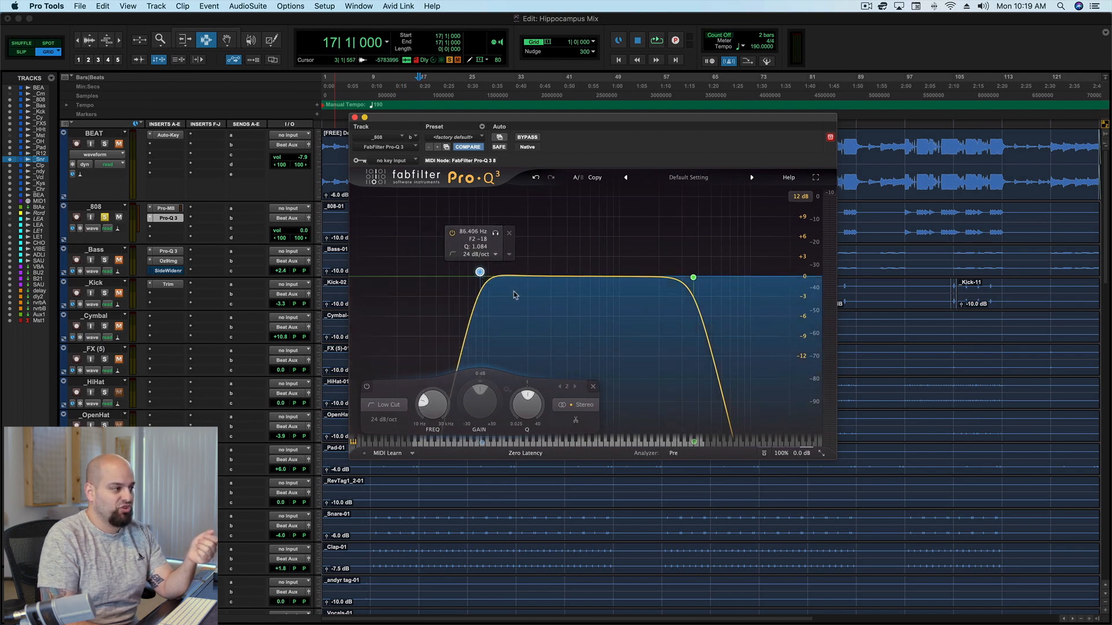
{"action": "left_click_drag", "start_coordinate": [693, 278], "coordinate": [753, 273]}
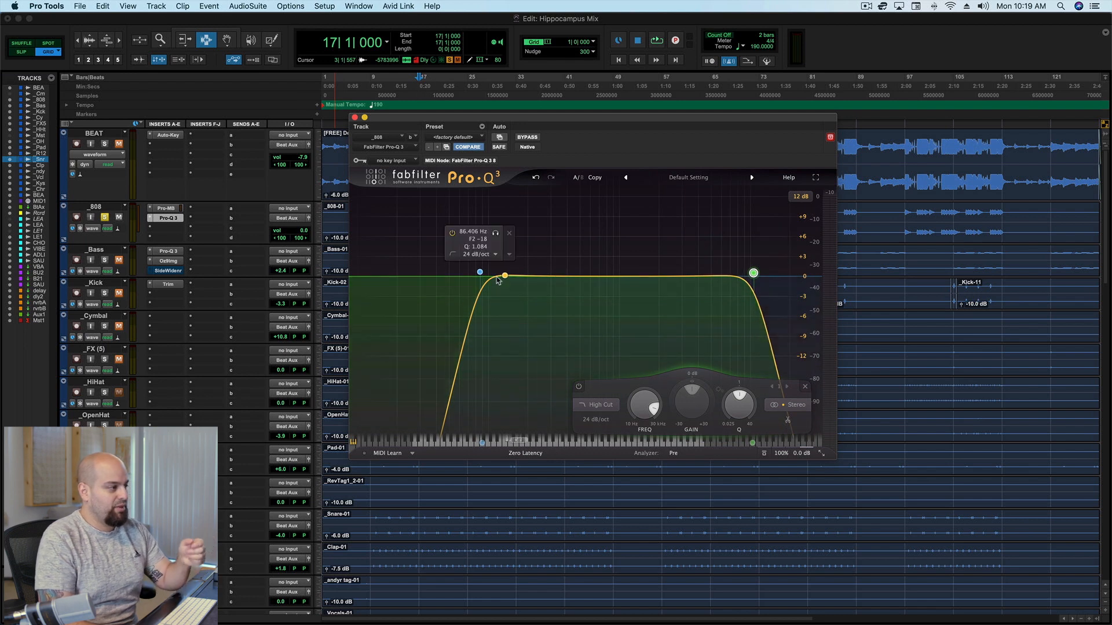
{"action": "key", "text": "space"}
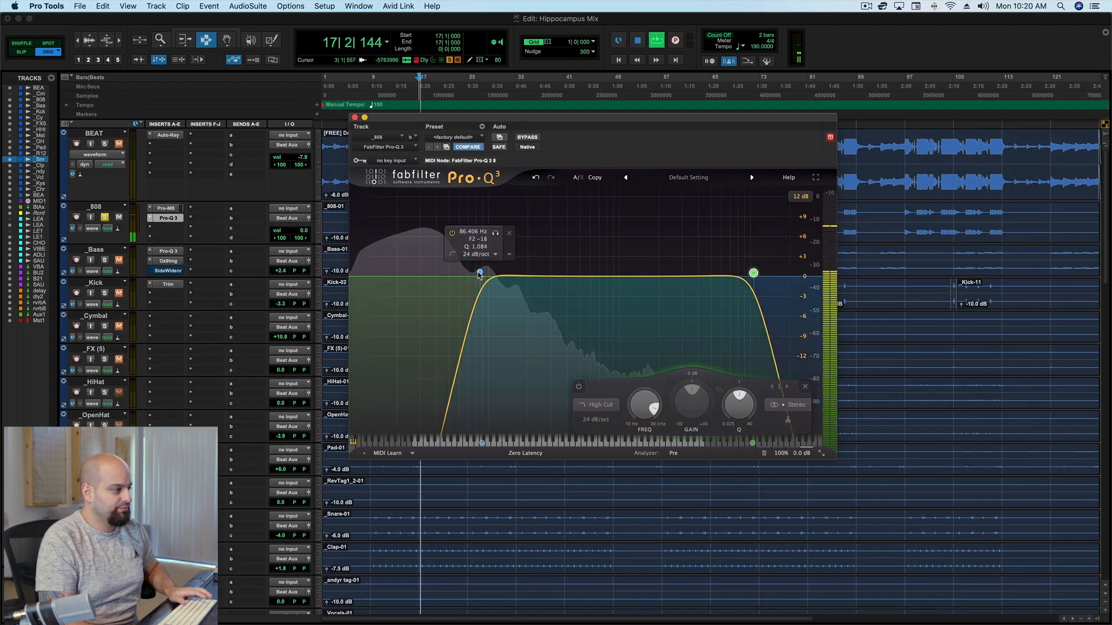
{"action": "left_click_drag", "start_coordinate": [480, 273], "coordinate": [484, 272]}
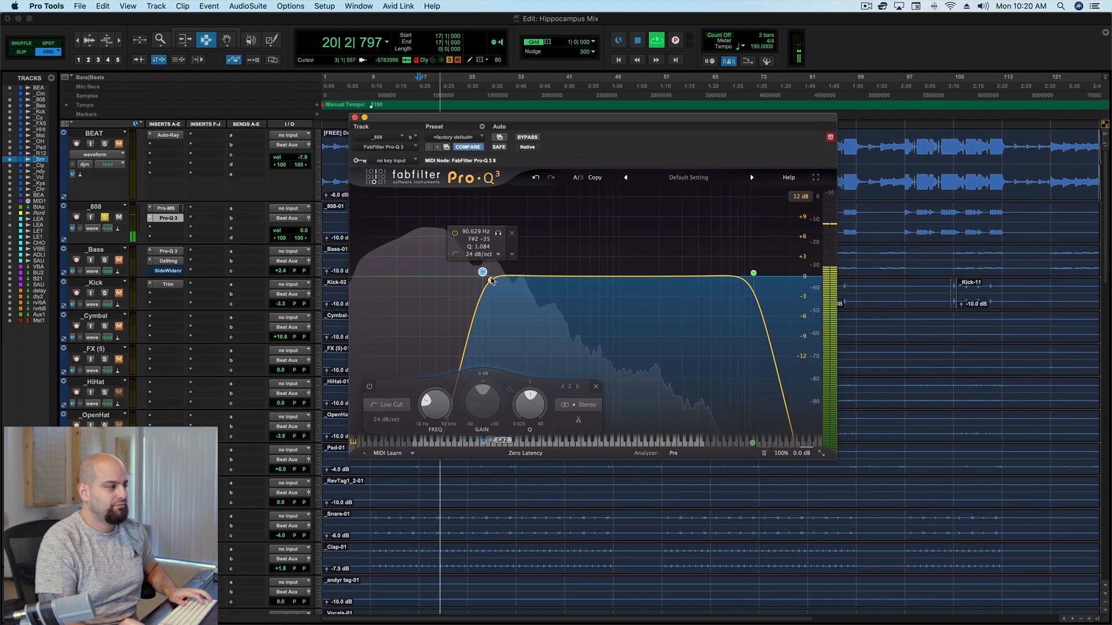
{"action": "key", "text": "space"}
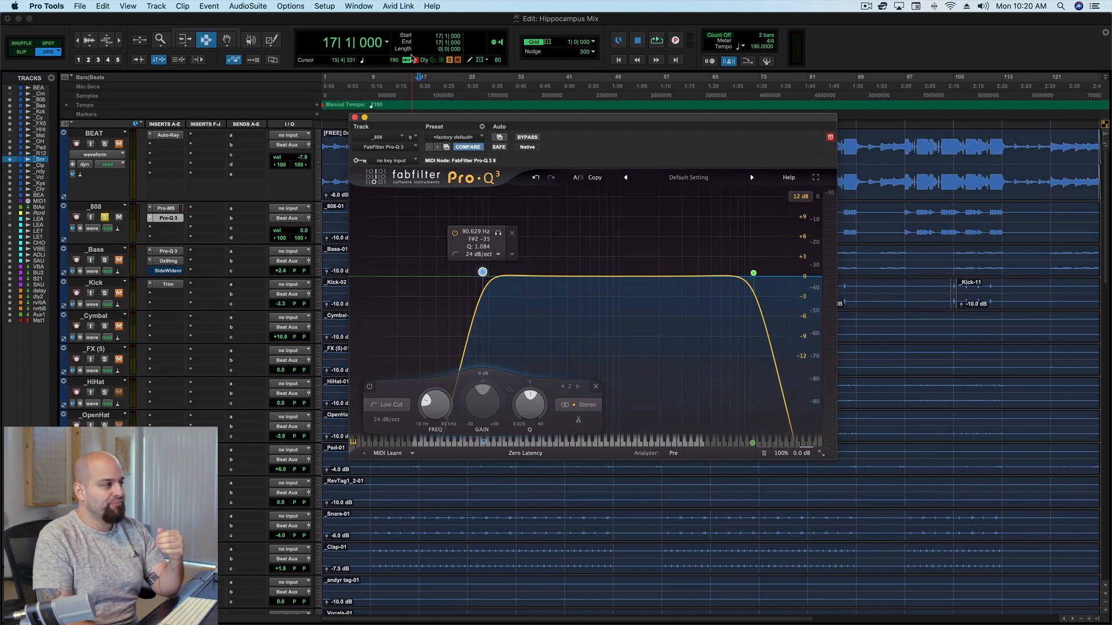
Close the equalizer, take the 808 track out of solo, and listen to the full beat from bar 17
{"action": "left_click", "coordinate": [355, 118]}
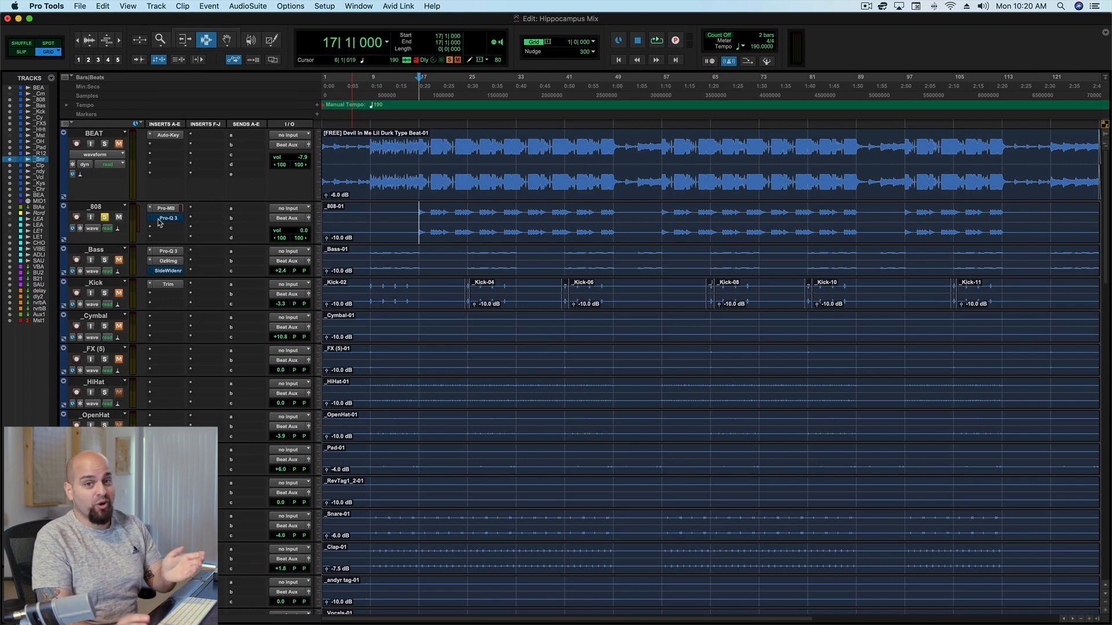
{"action": "left_click", "coordinate": [103, 218]}
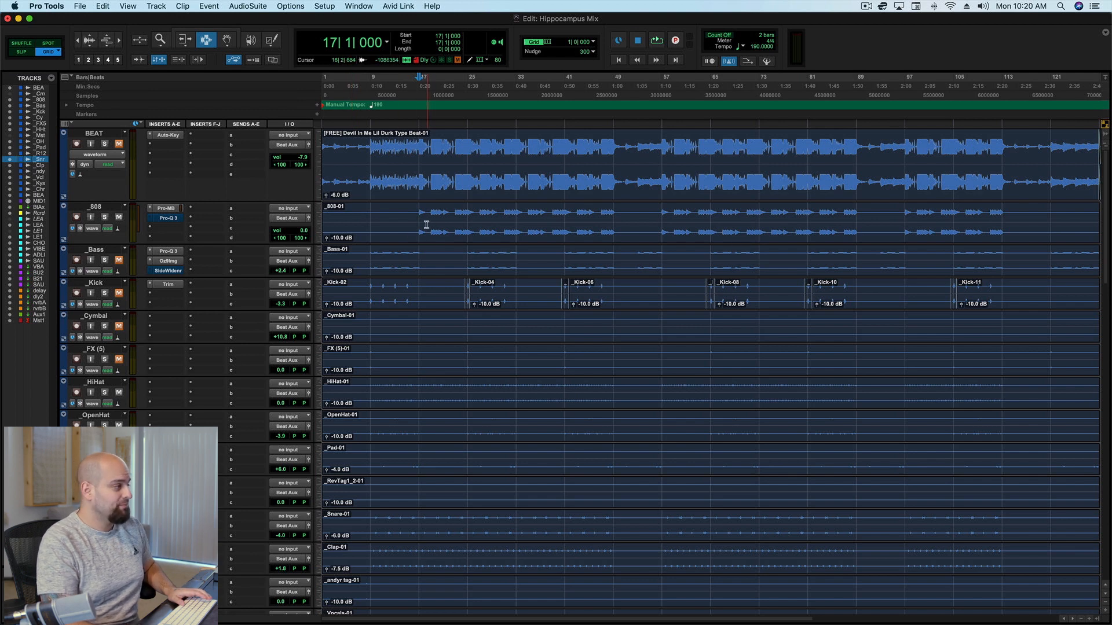
{"action": "key", "text": "space"}
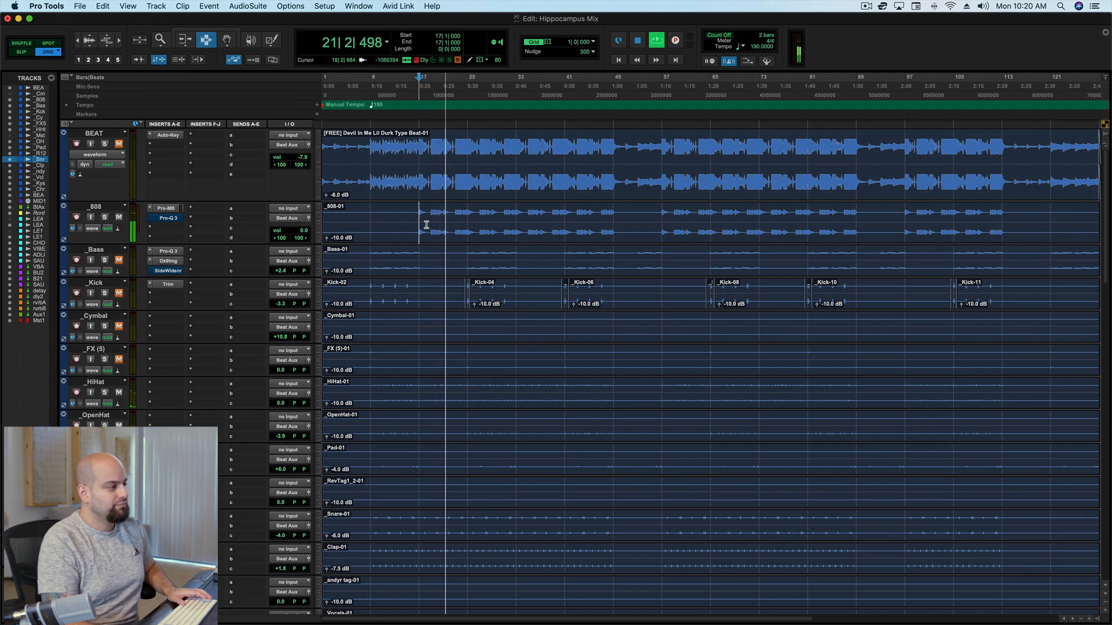
{"action": "key", "text": "space"}
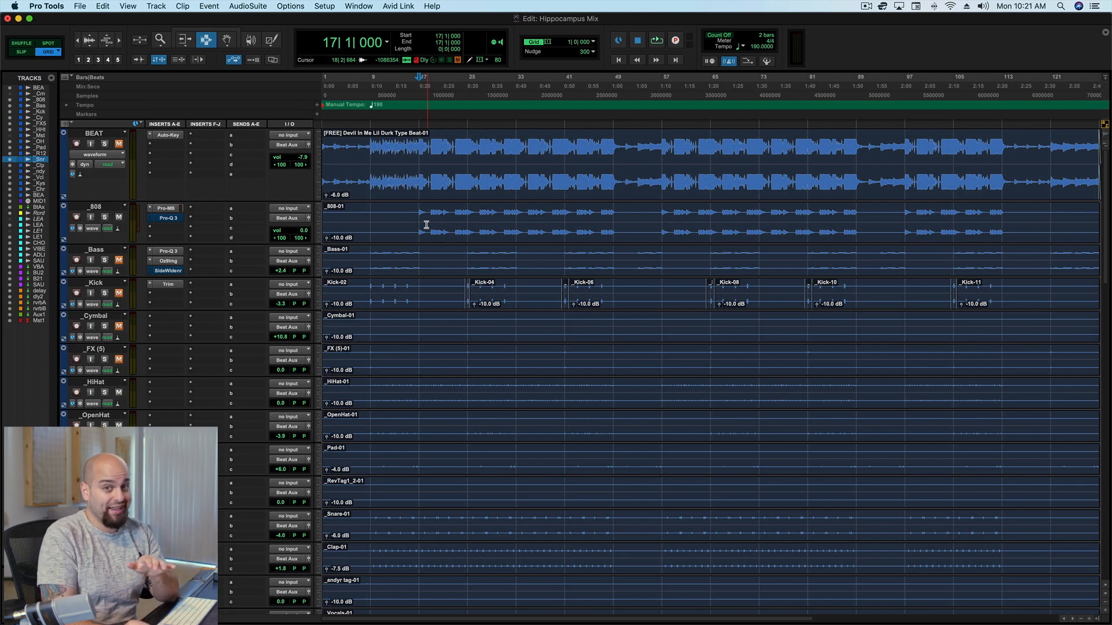
Reset the 808 track's Pro-Q 3 to the Default Setting preset and turn its bypass off
{"action": "left_click", "coordinate": [158, 209]}
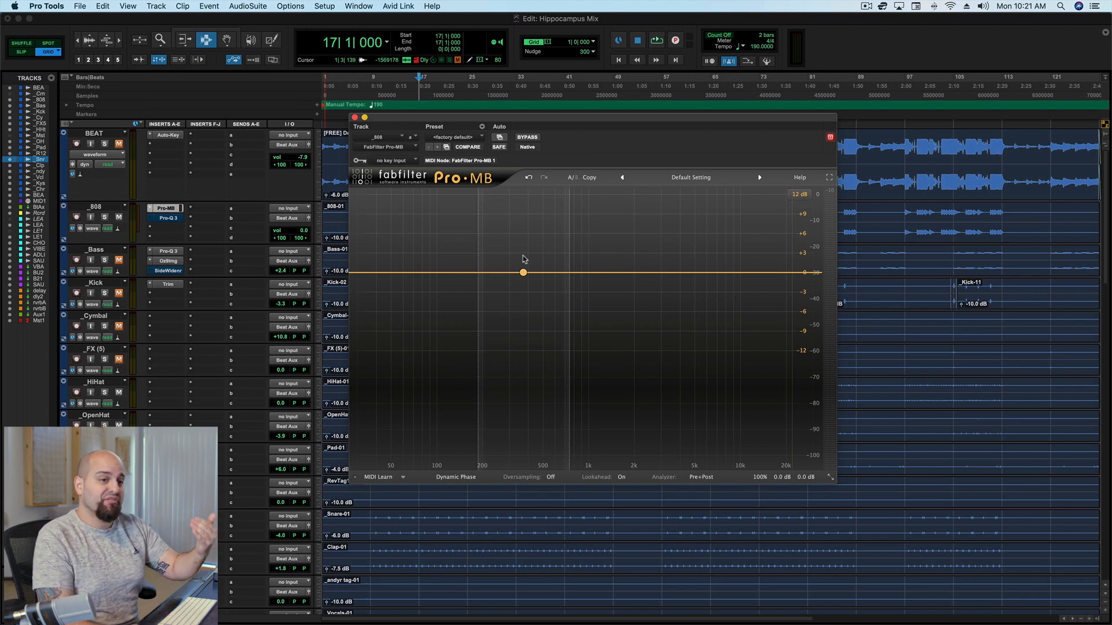
{"action": "left_click", "coordinate": [164, 219]}
{"action": "left_click", "coordinate": [689, 177]}
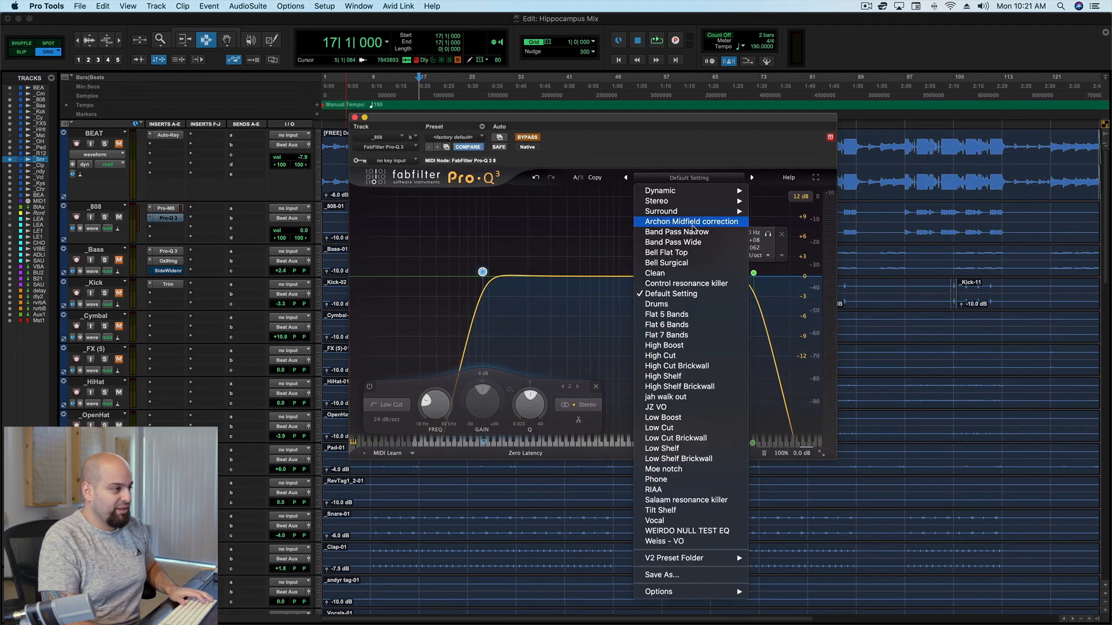
{"action": "left_click", "coordinate": [669, 294]}
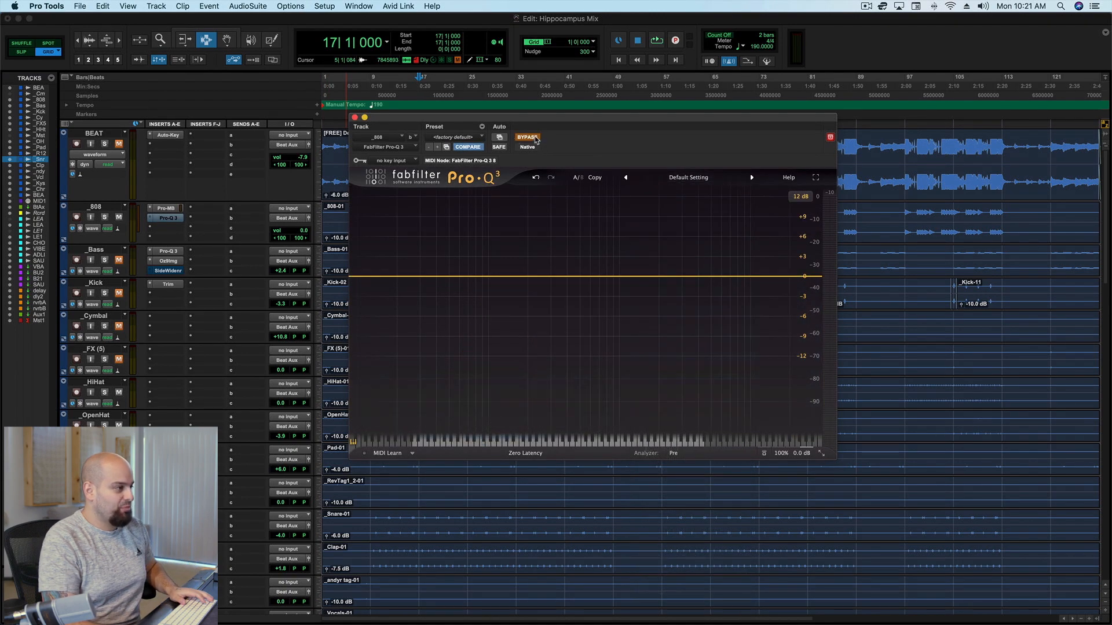
{"action": "left_click", "coordinate": [536, 139]}
Add a high-shelf boost of about +5.4 dB at about 149 Hz with Q 0.3 and audition the 808 in the beat
{"action": "key", "text": "space"}
{"action": "left_click_drag", "start_coordinate": [789, 277], "coordinate": [512, 264]}
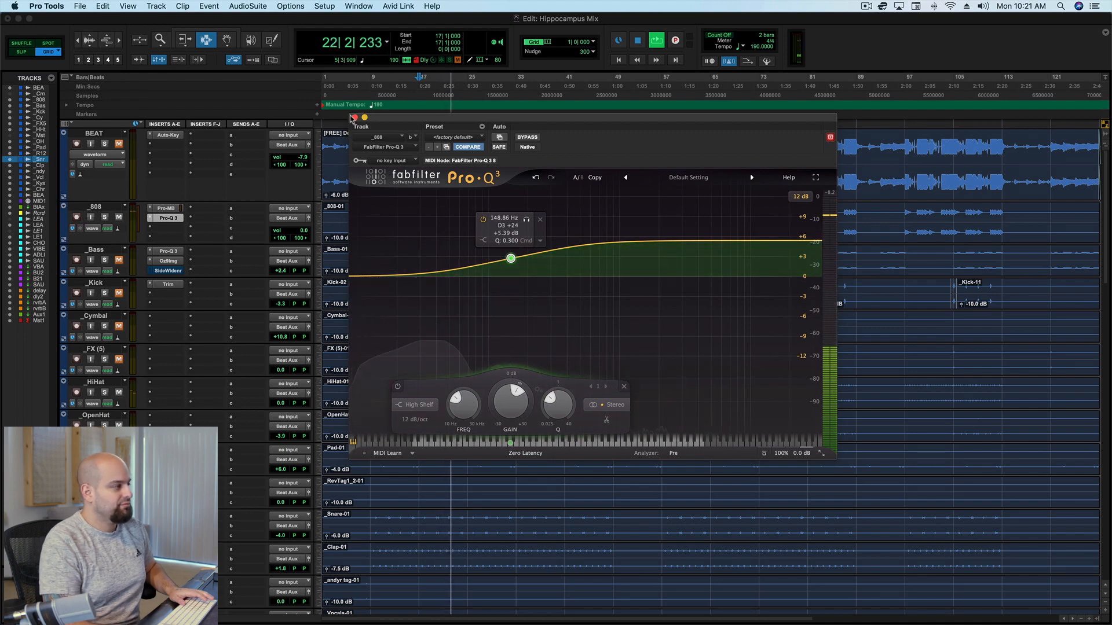
{"action": "left_click", "coordinate": [354, 118]}
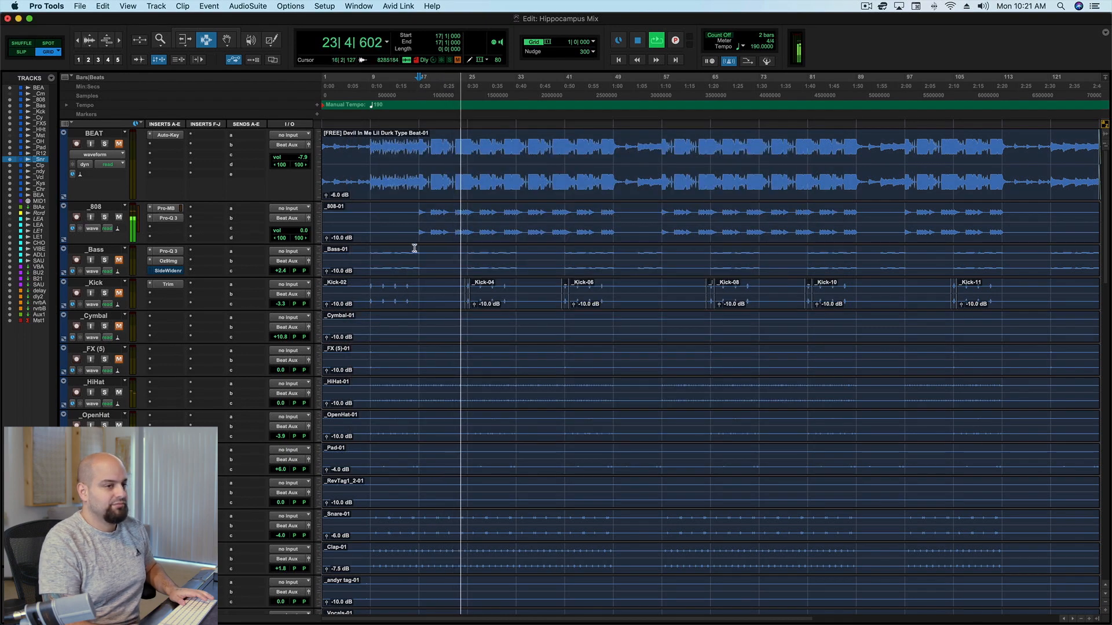
{"action": "key", "text": "space"}
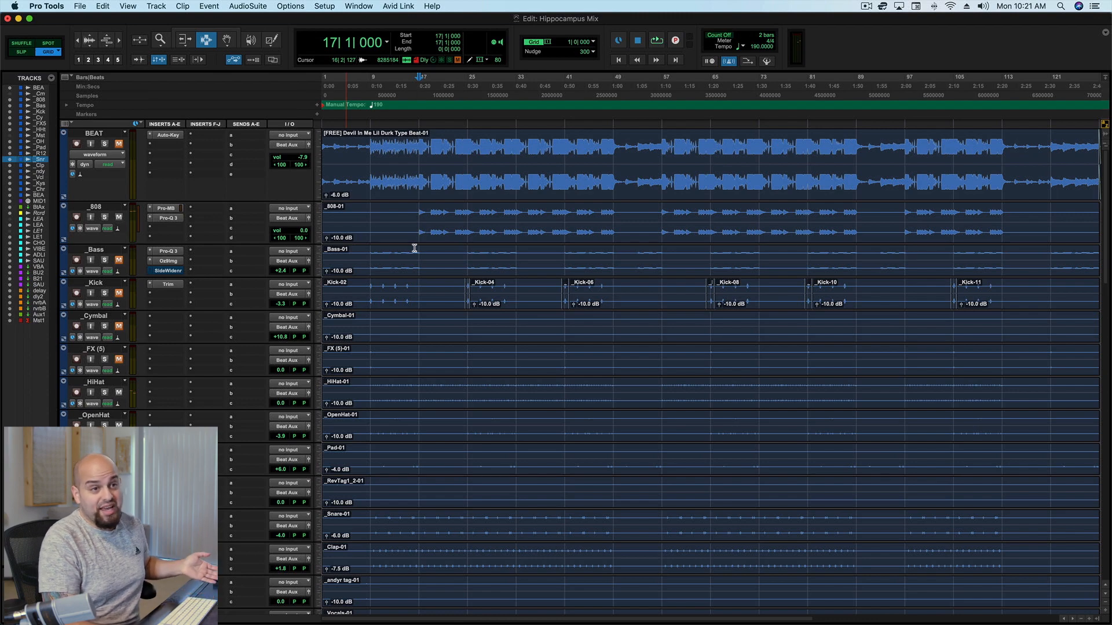
Retune the 808's high-shelf boost in Pro-Q 3 to about 421 Hz, +9.3 dB and Q 0.624, auditioning it in the beat
{"action": "left_click", "coordinate": [168, 217]}
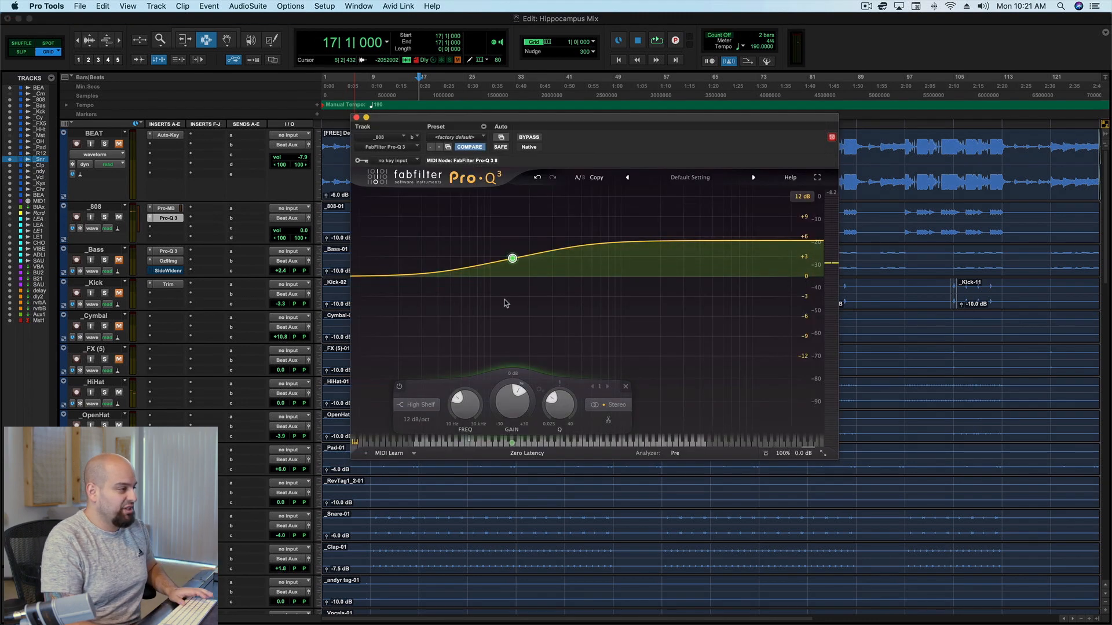
{"action": "left_click_drag", "start_coordinate": [512, 258], "coordinate": [577, 255]}
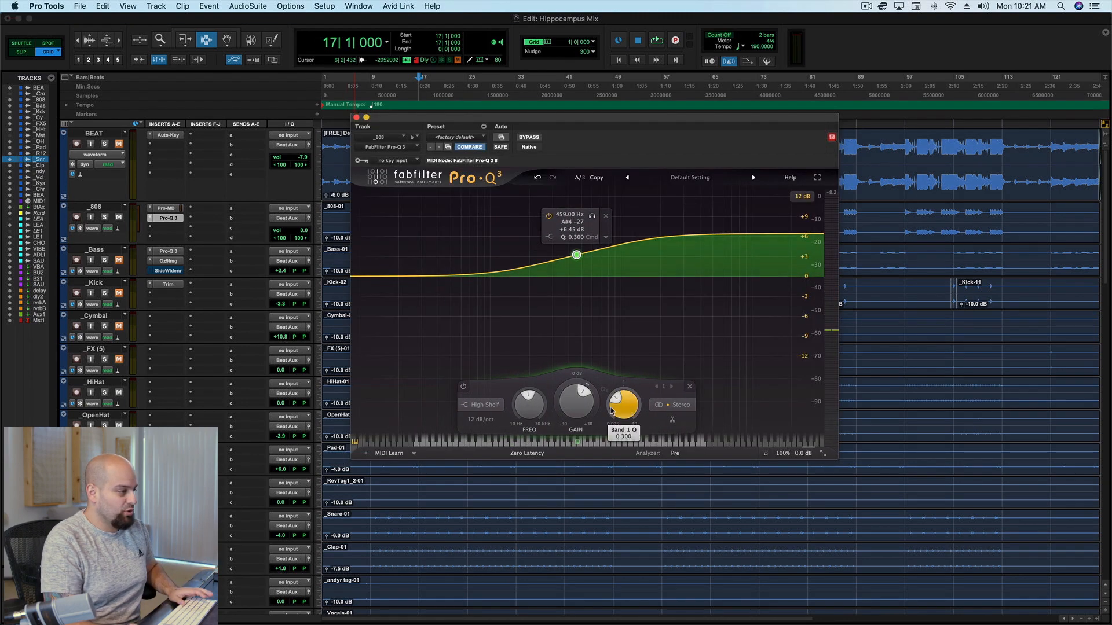
{"action": "left_click_drag", "start_coordinate": [611, 410], "coordinate": [612, 394]}
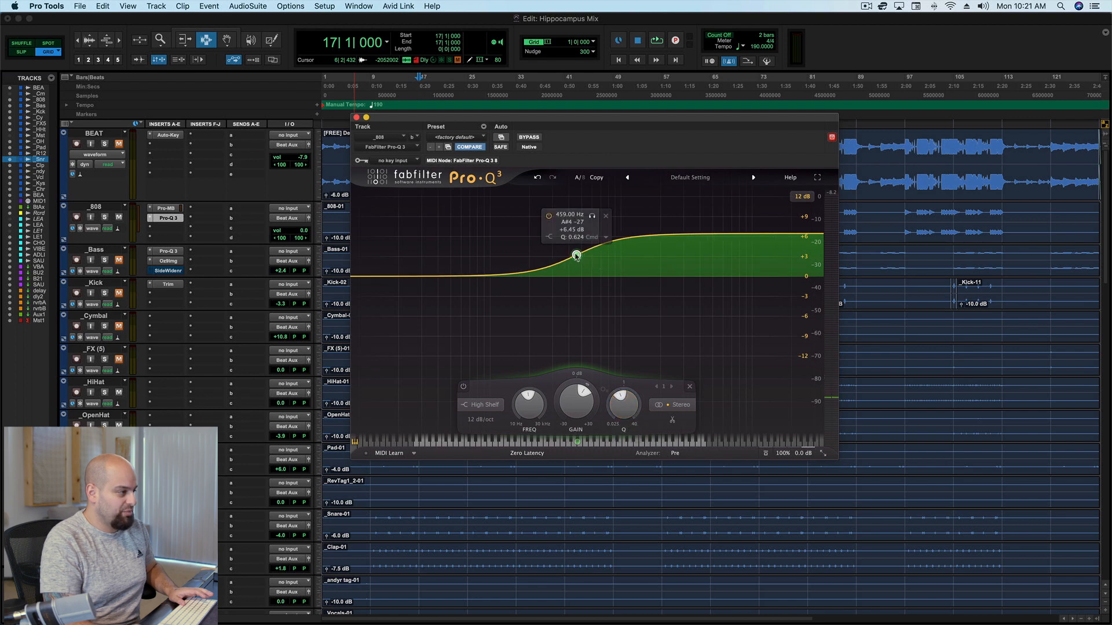
{"action": "left_click_drag", "start_coordinate": [576, 256], "coordinate": [572, 257]}
{"action": "key", "text": "space"}
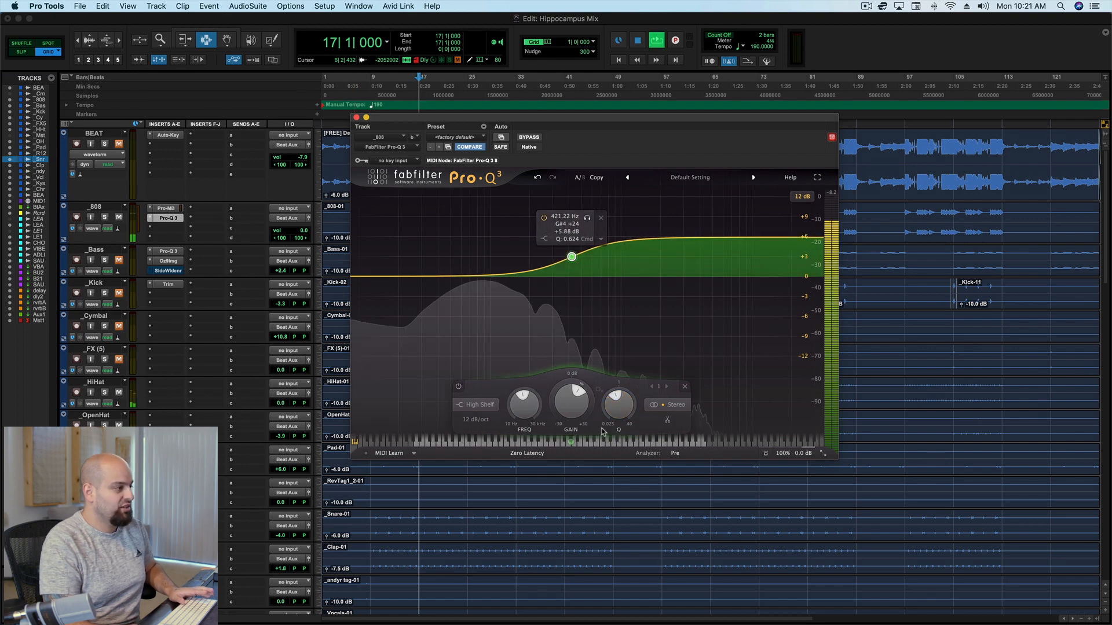
{"action": "left_click_drag", "start_coordinate": [571, 257], "coordinate": [571, 244]}
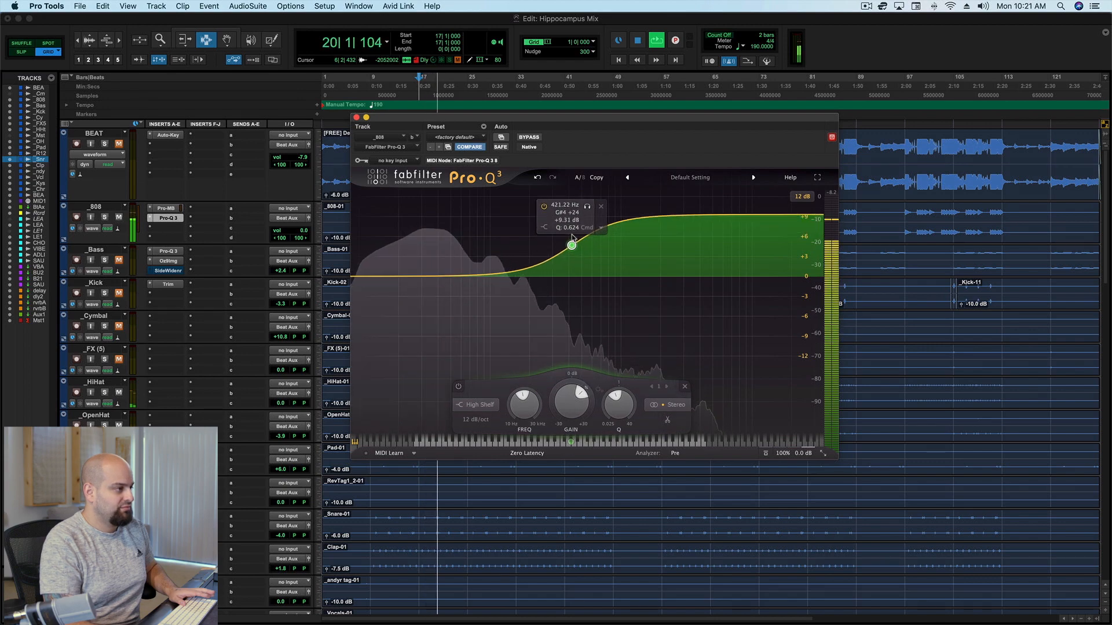
{"action": "left_click", "coordinate": [356, 117]}
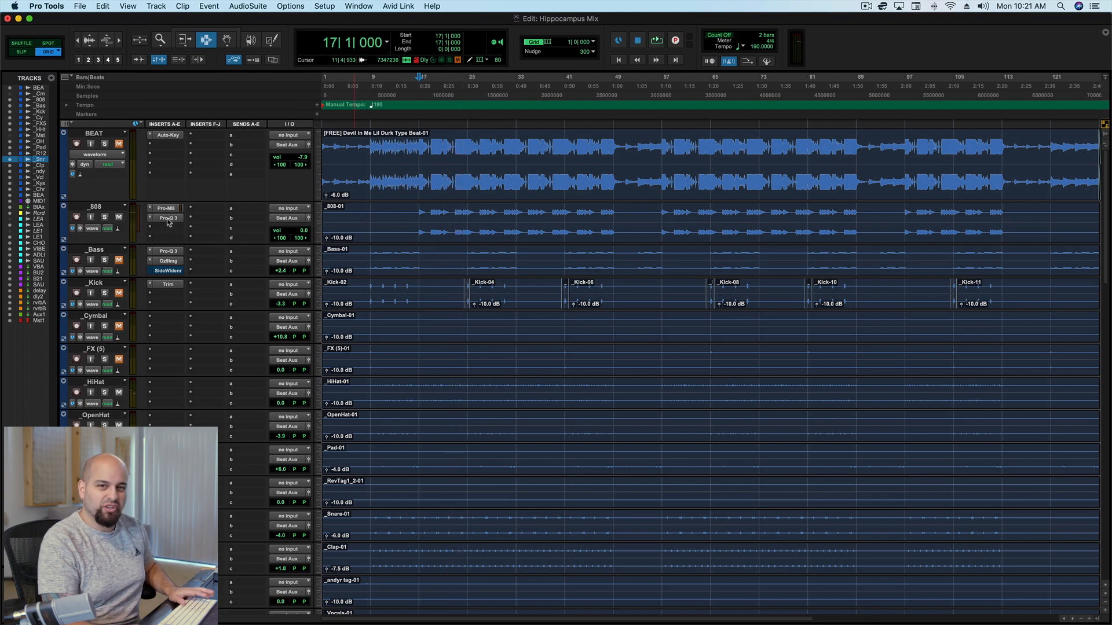
Add a second high shelf to the 808's Pro-Q 3 cutting about 10.6 dB at about 8927 Hz with Q 0.3, and audition the beat
{"action": "left_click", "coordinate": [168, 219]}
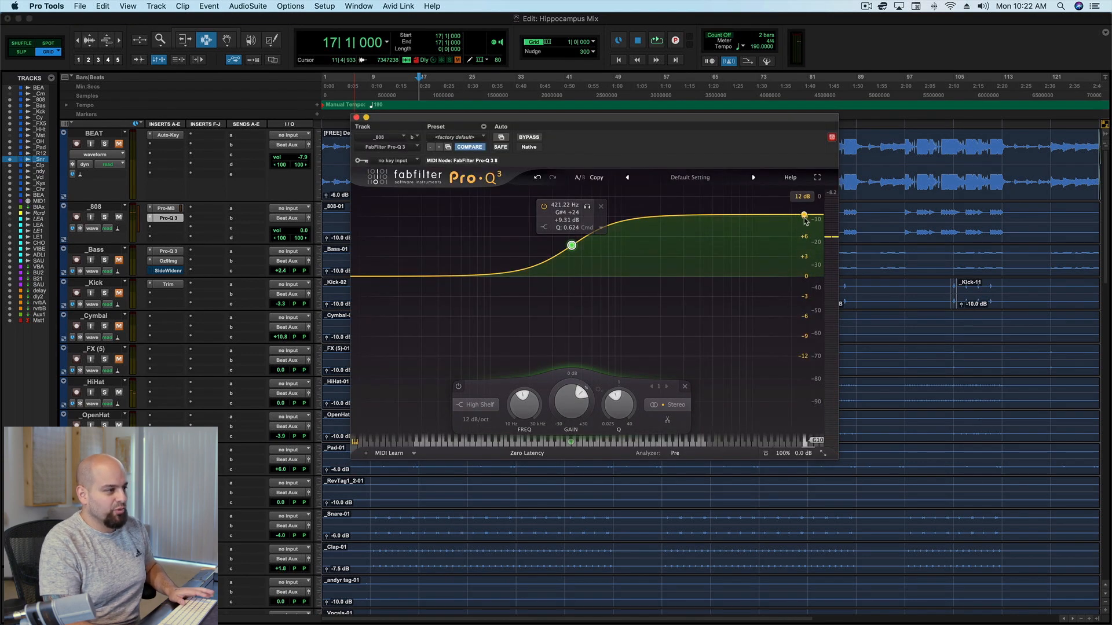
{"action": "left_click_drag", "start_coordinate": [802, 281], "coordinate": [748, 291]}
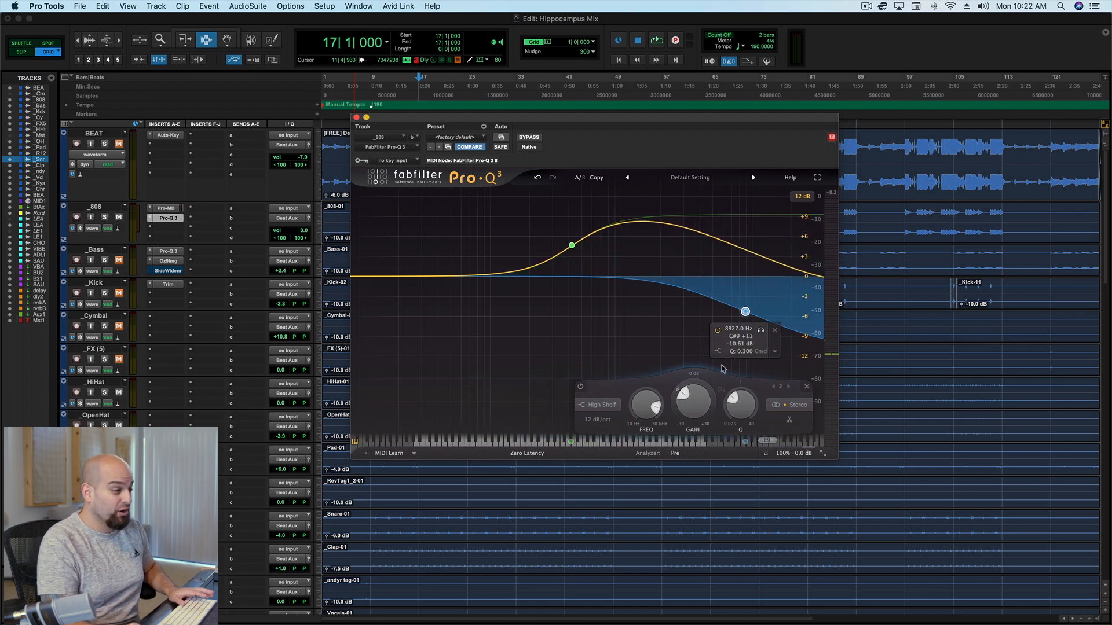
{"action": "key", "text": "space"}
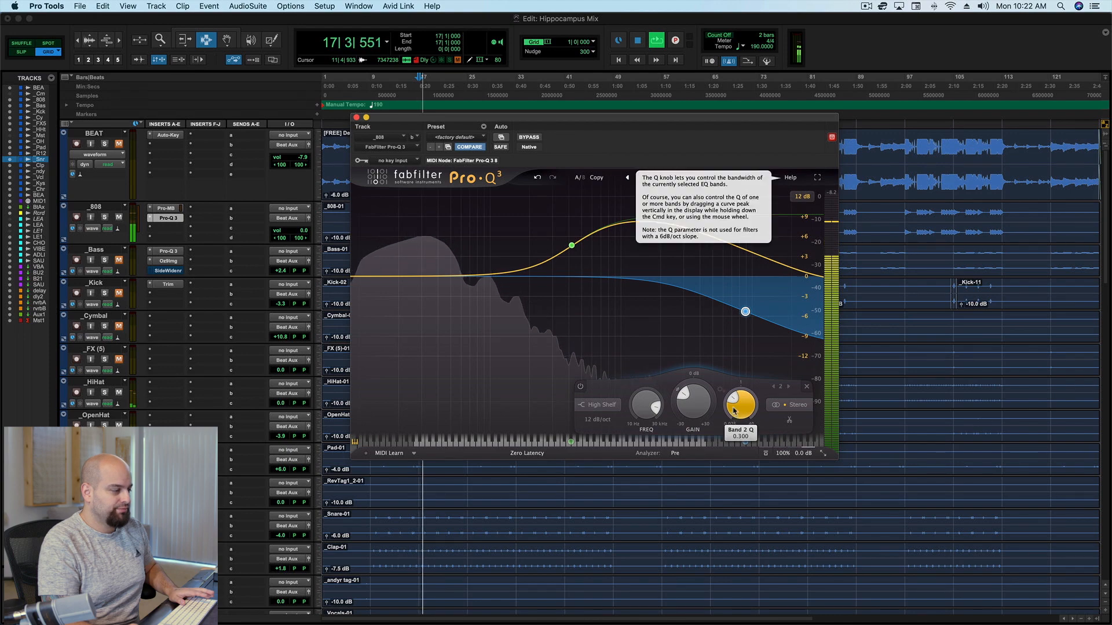
{"action": "left_click", "coordinate": [356, 118]}
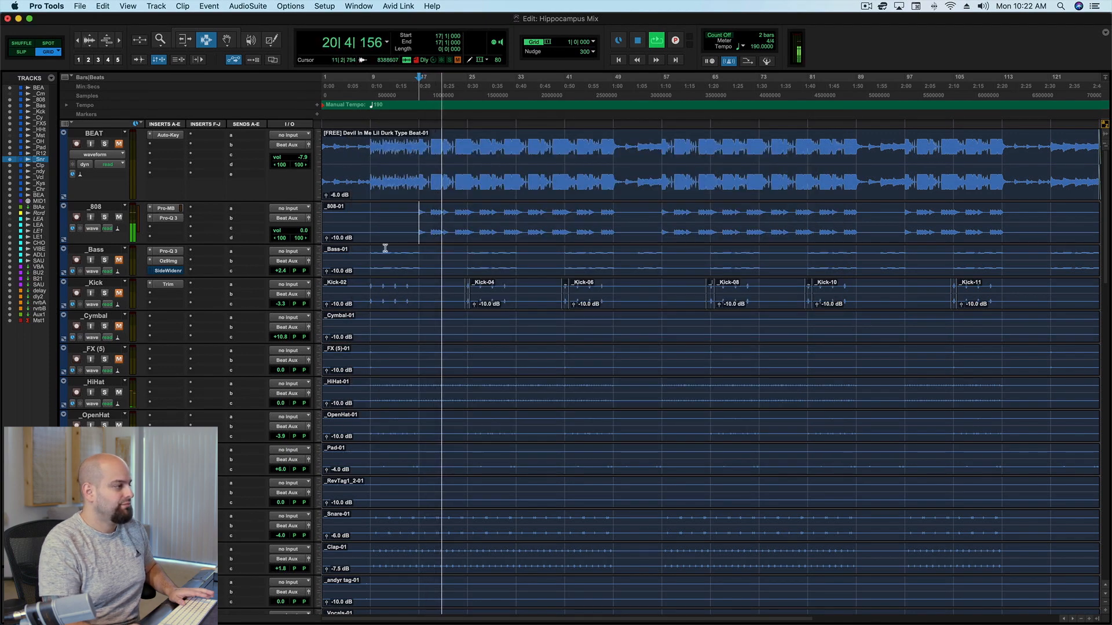
{"action": "key", "text": "space"}
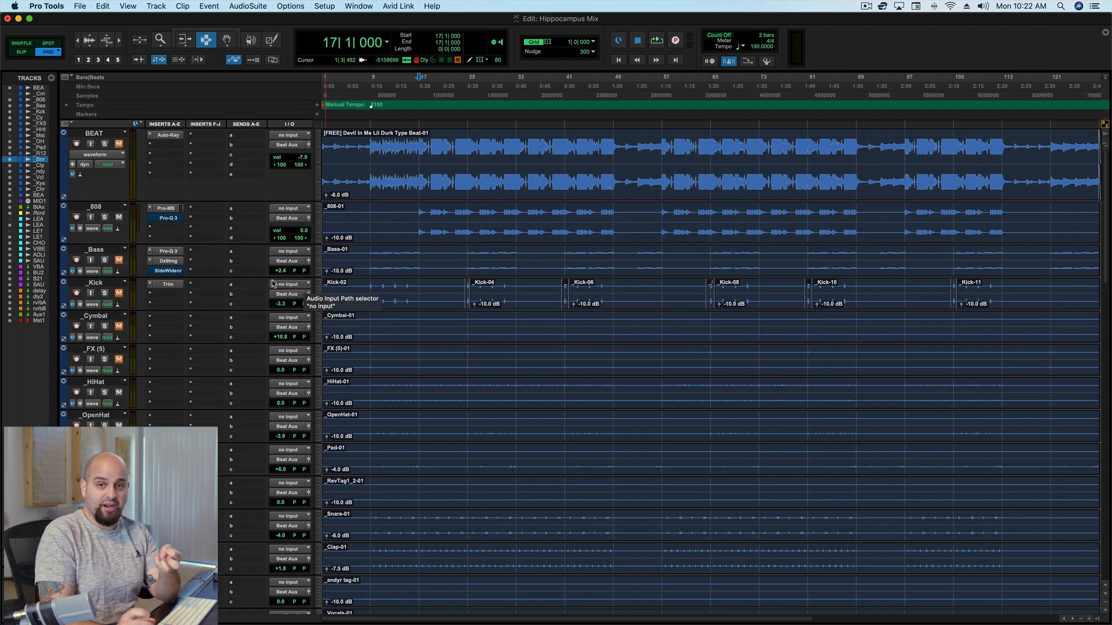
With the 808's Pro-Q 3 active, shift the boosting shelf to about 121 Hz and +8.8 dB, and audition it in the beat
{"action": "left_click", "coordinate": [179, 219]}
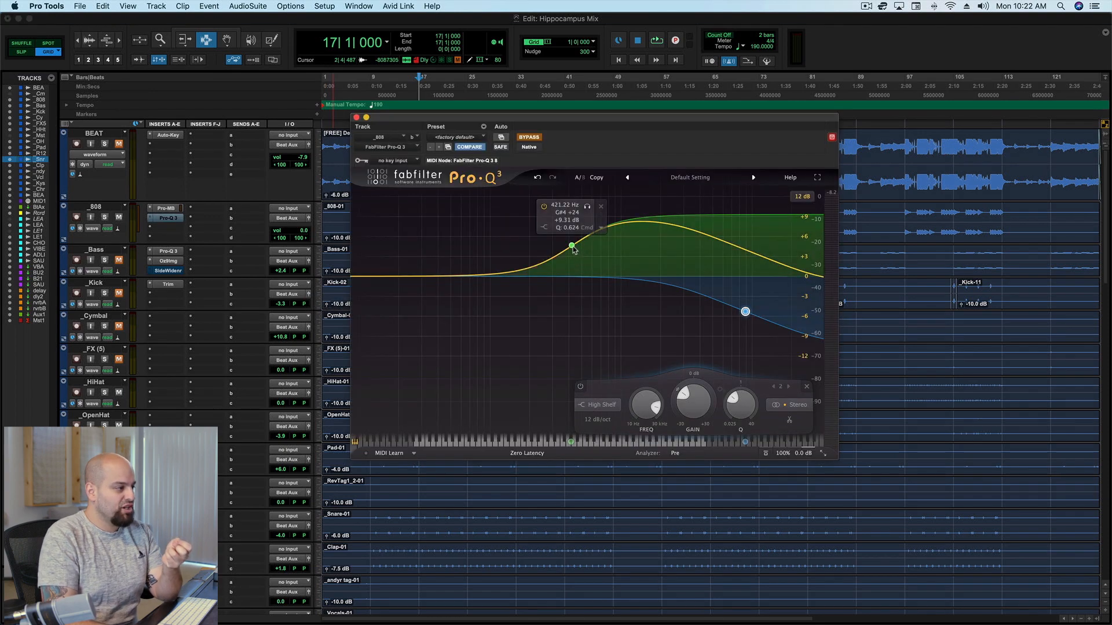
{"action": "left_click_drag", "start_coordinate": [571, 245], "coordinate": [499, 250]}
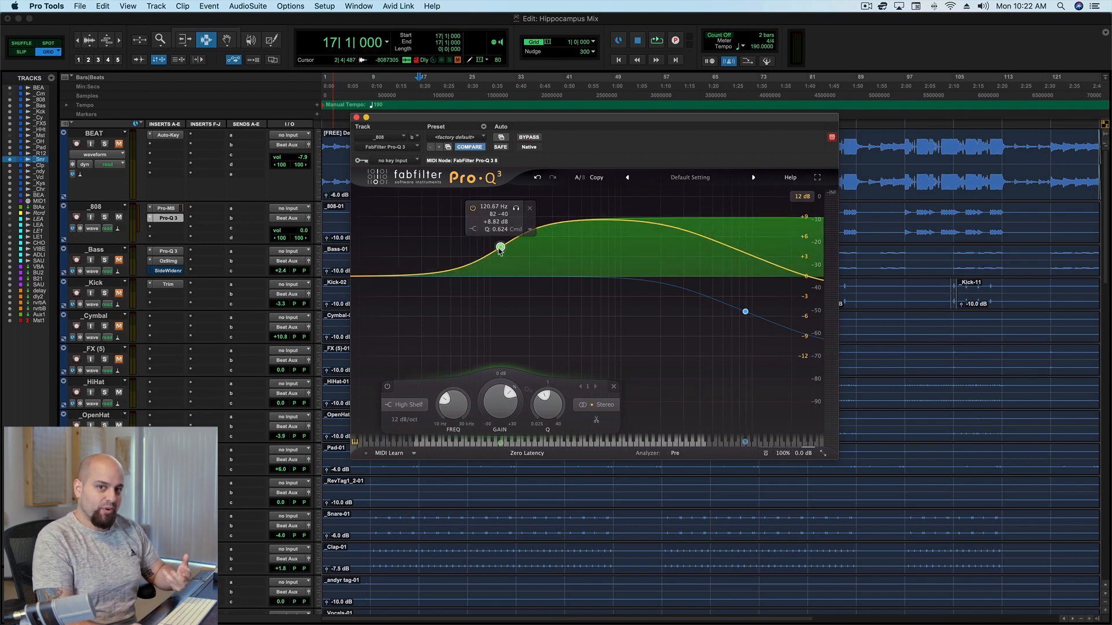
{"action": "key", "text": "space"}
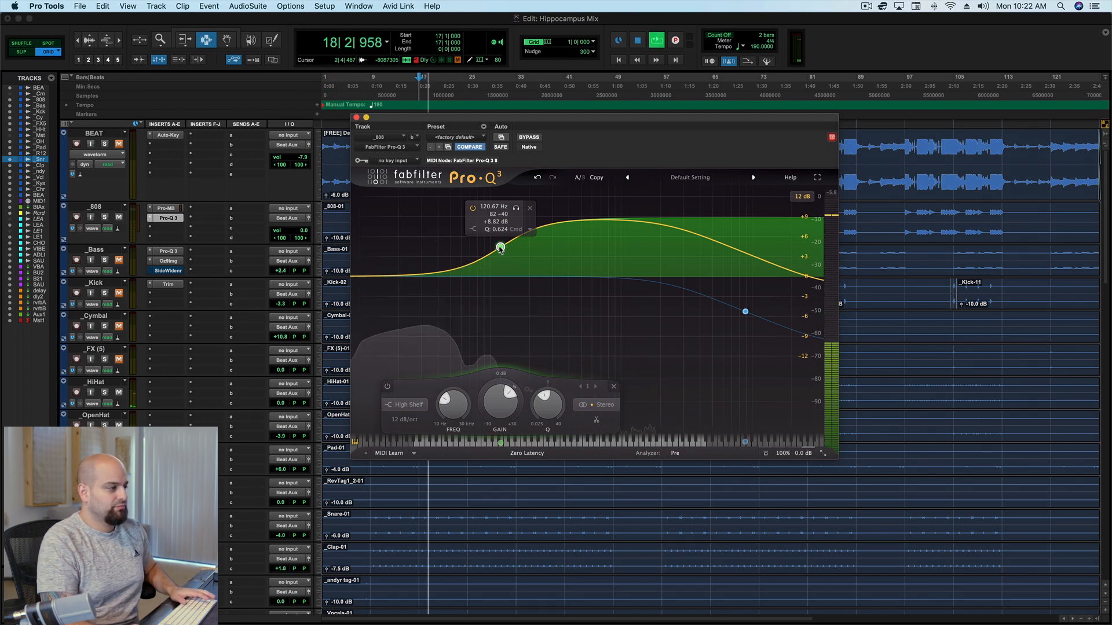
{"action": "key", "text": "space"}
{"action": "left_click", "coordinate": [356, 117]}
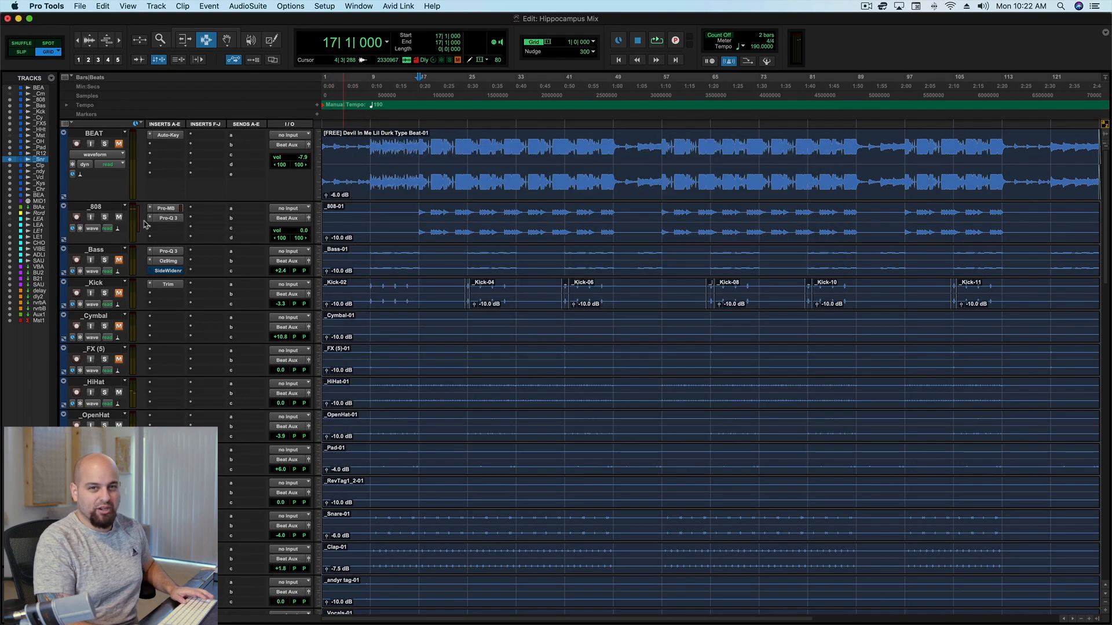
Bypass the 808 track's Pro-Q 3 and add a compression band in its Pro-MB
{"action": "left_click", "coordinate": [164, 219], "text": "super"}
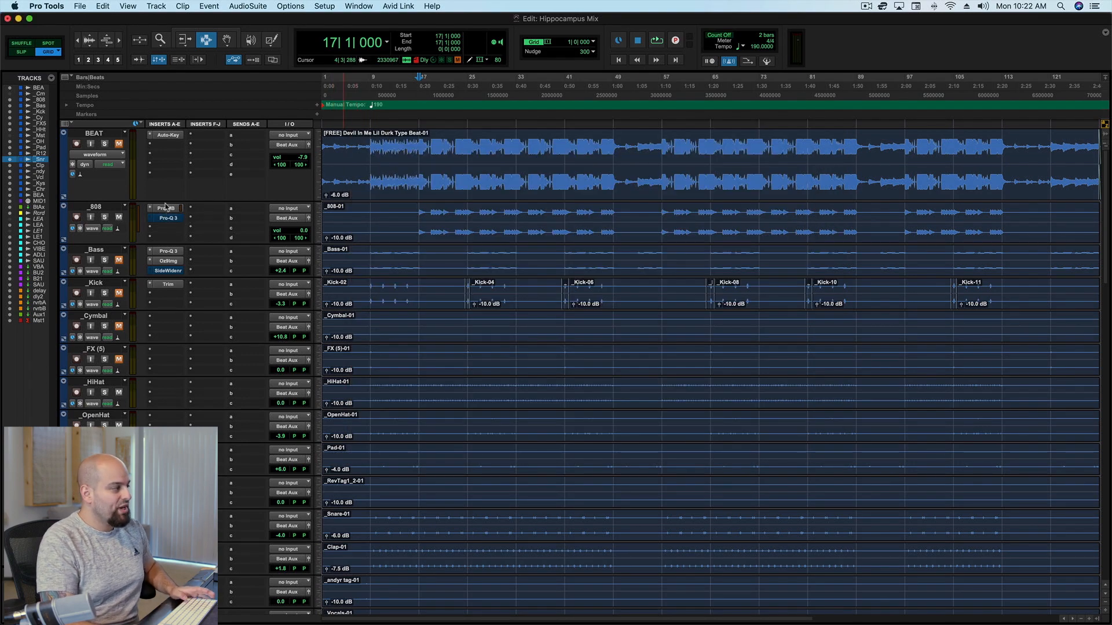
{"action": "left_click", "coordinate": [167, 209]}
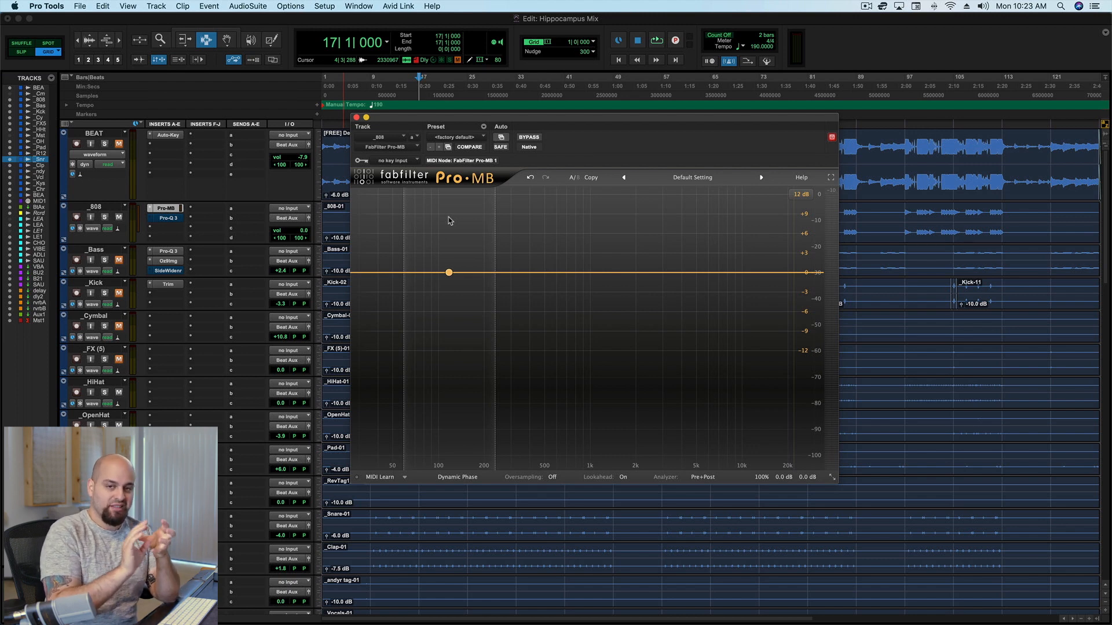
{"action": "left_click", "coordinate": [501, 271]}
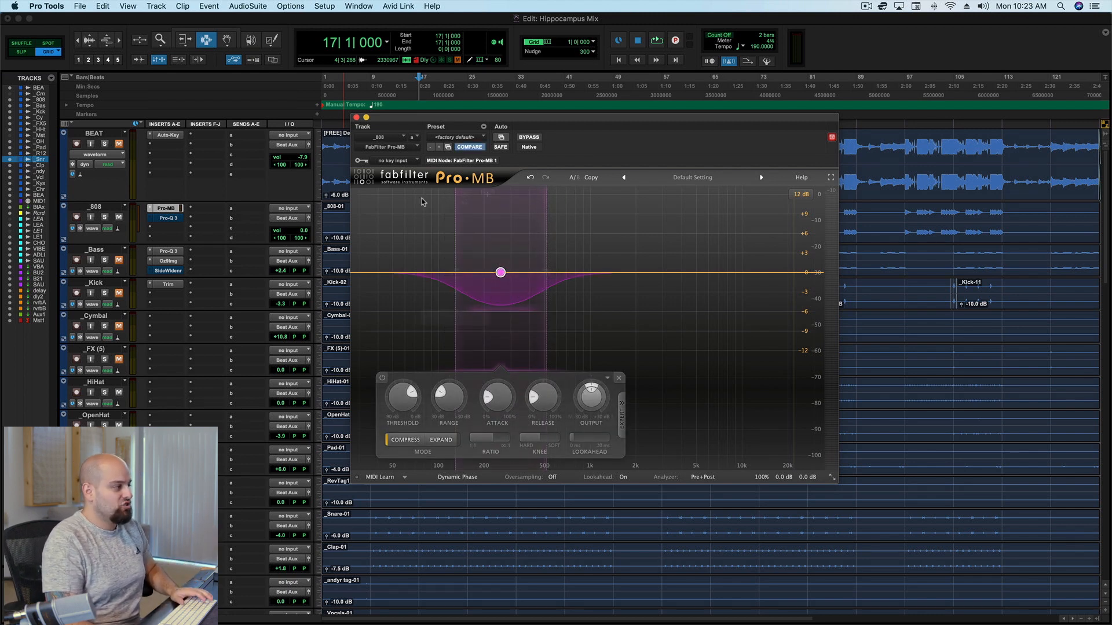
Solo the 808, extend the Pro-MB band's high crossover to about 4673 Hz with the expert settings shown, and audition it
{"action": "left_click", "coordinate": [105, 217]}
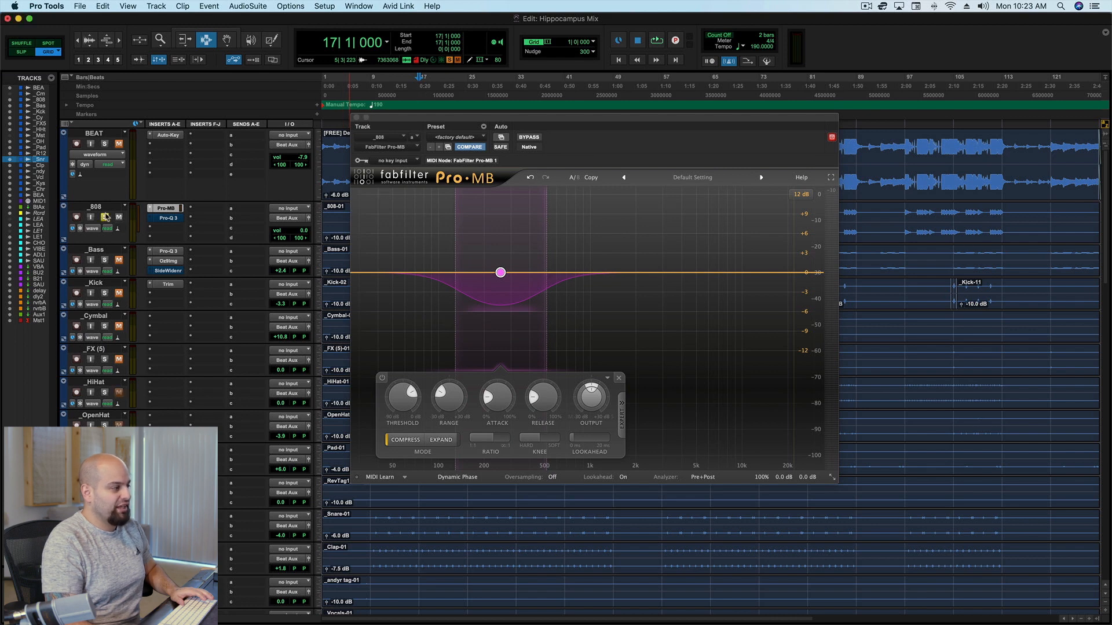
{"action": "left_click_drag", "start_coordinate": [546, 248], "coordinate": [692, 247]}
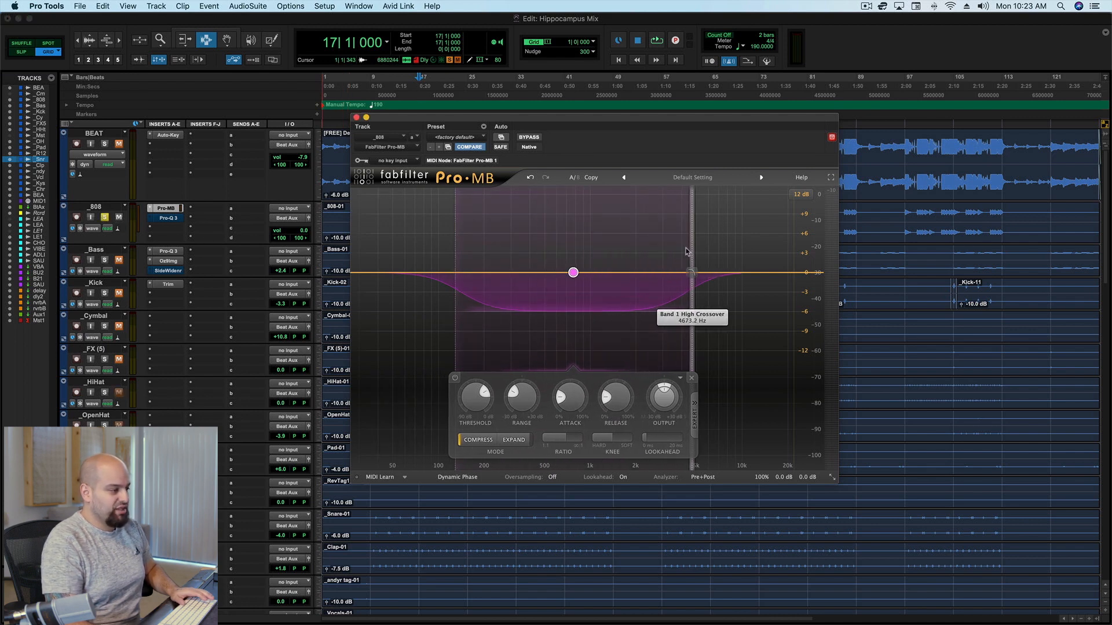
{"action": "left_click", "coordinate": [695, 405]}
{"action": "key", "text": "space"}
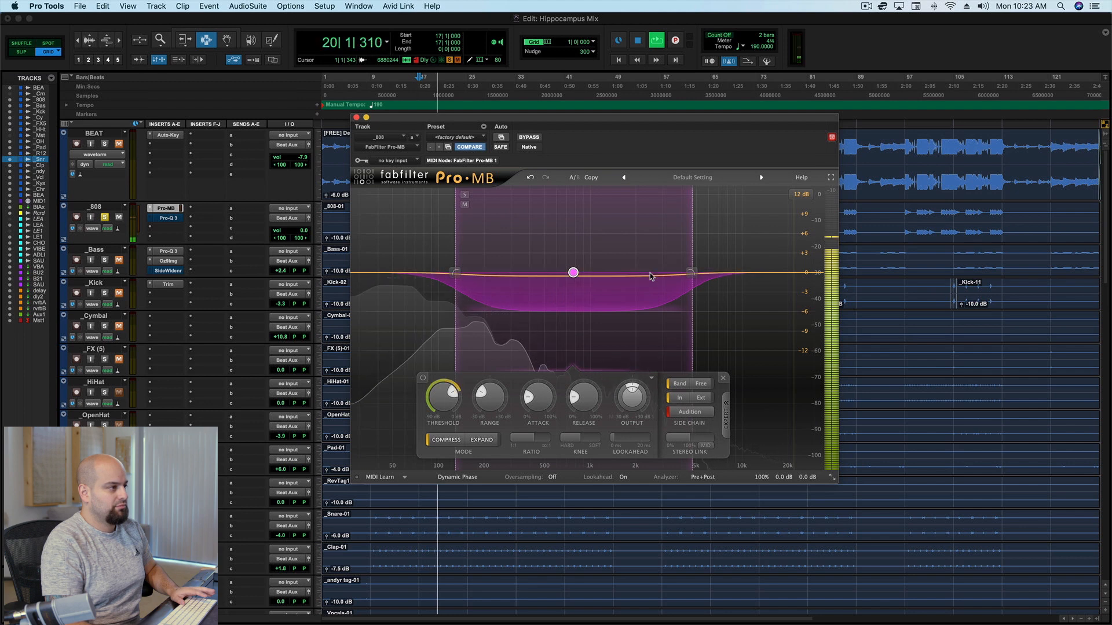
{"action": "key", "text": "space"}
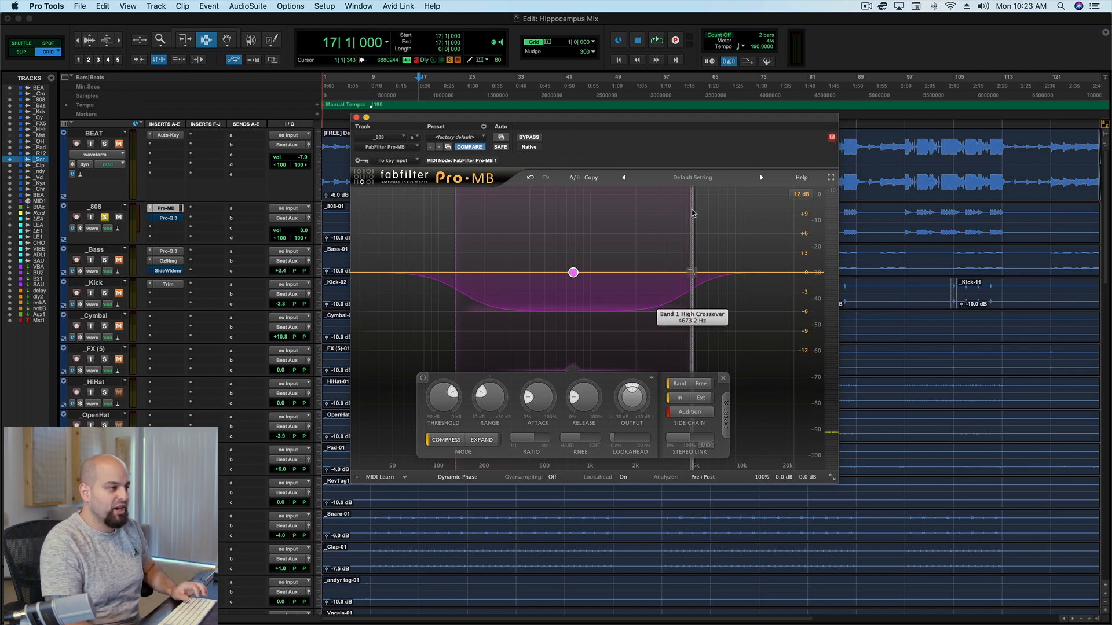
Narrow the Pro-MB band by lowering its high crossover to about 659 Hz, and audition the soloed 808
{"action": "left_click_drag", "start_coordinate": [694, 213], "coordinate": [563, 220]}
{"action": "key", "text": "space"}
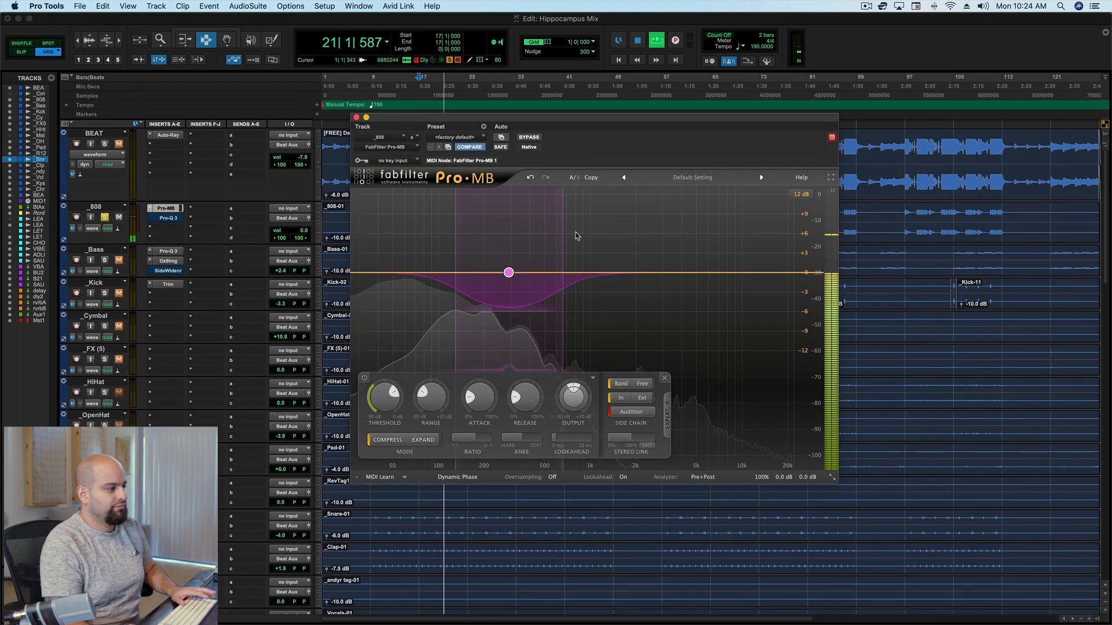
{"action": "key", "text": "space"}
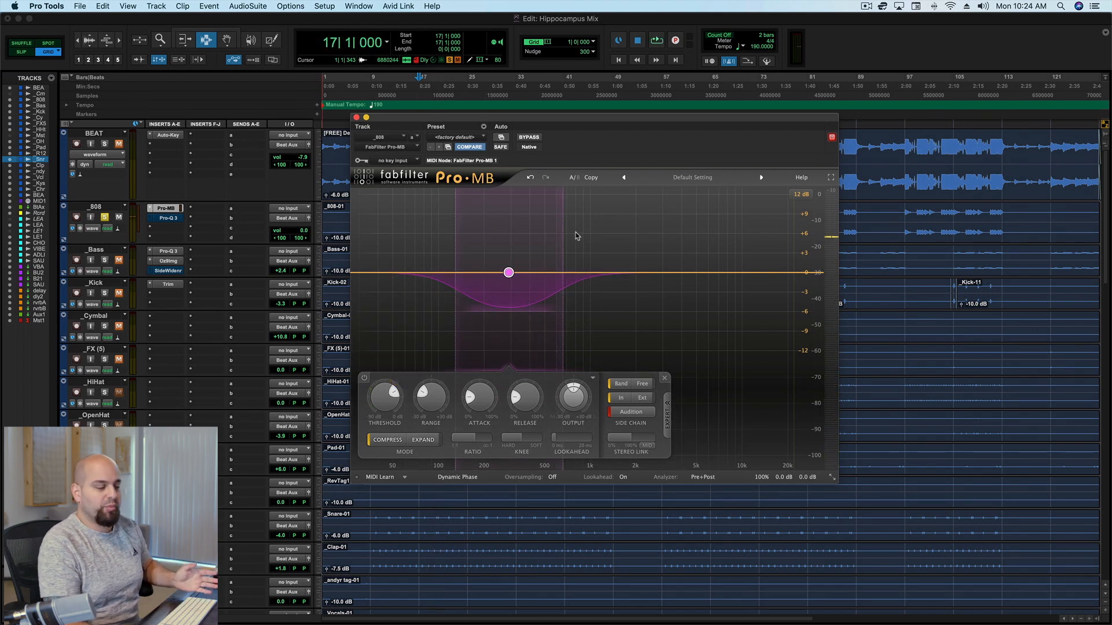
Widen the Pro-MB band's high crossover to about 1.7 kHz, raise its threshold to maximum, and minimize its attack and release
{"action": "mouse_move", "coordinate": [562, 249]}
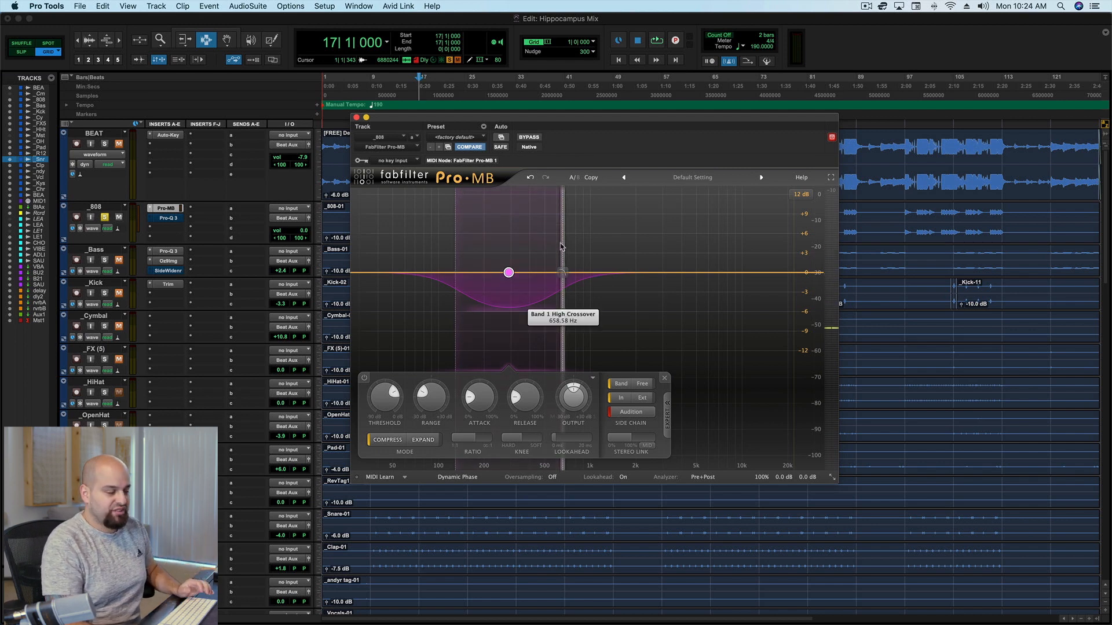
{"action": "left_click_drag", "start_coordinate": [561, 244], "coordinate": [626, 248]}
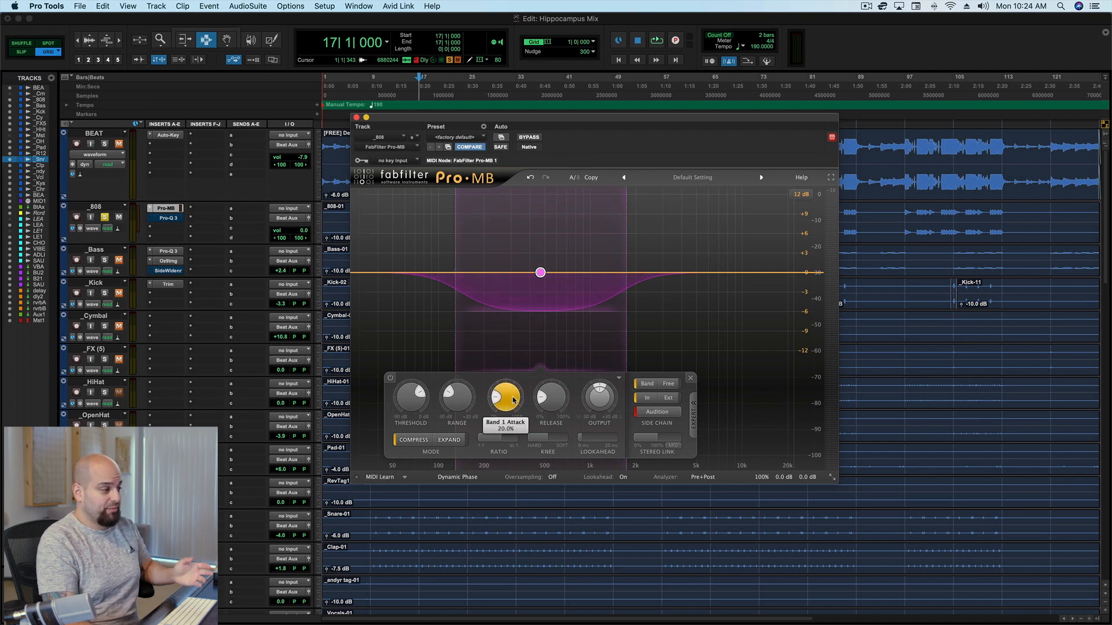
{"action": "left_click_drag", "start_coordinate": [513, 397], "coordinate": [511, 422]}
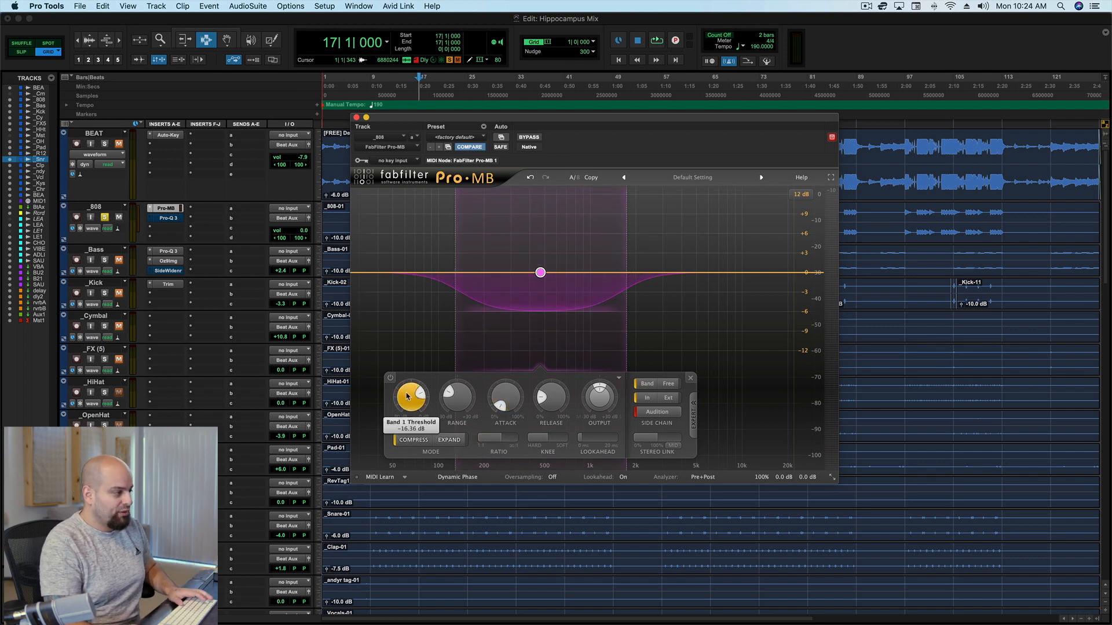
{"action": "left_click_drag", "start_coordinate": [408, 394], "coordinate": [414, 366]}
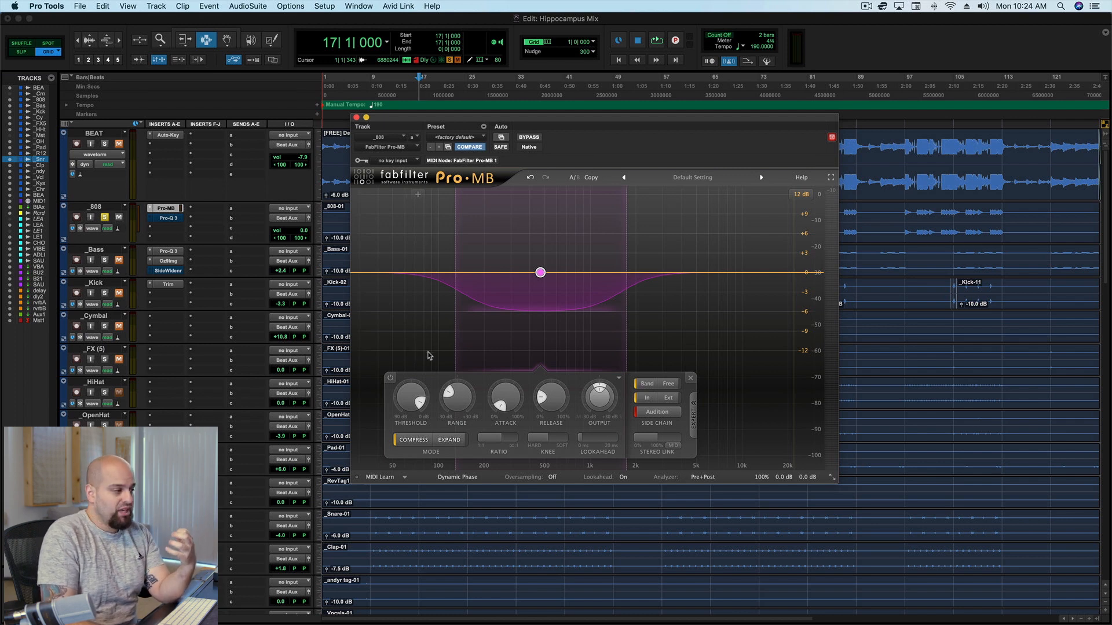
{"action": "left_click_drag", "start_coordinate": [542, 398], "coordinate": [537, 410]}
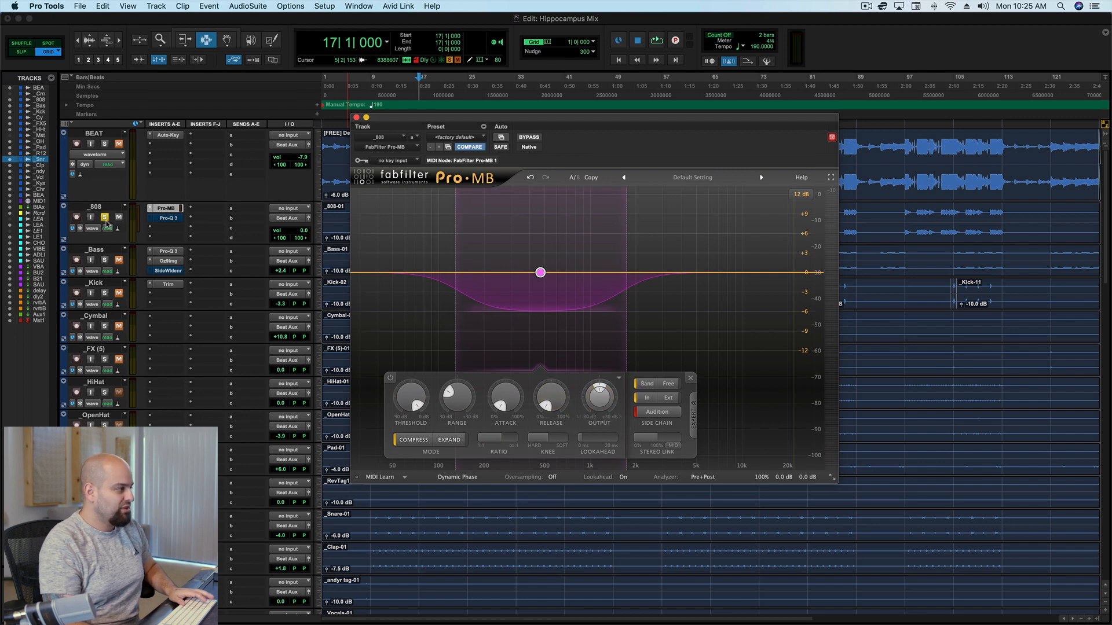
Take the 808 out of solo and raise the Pro-MB band's output level to about +3.9 dB while auditioning the full beat
{"action": "left_click", "coordinate": [105, 217]}
{"action": "mouse_move", "coordinate": [599, 399]}
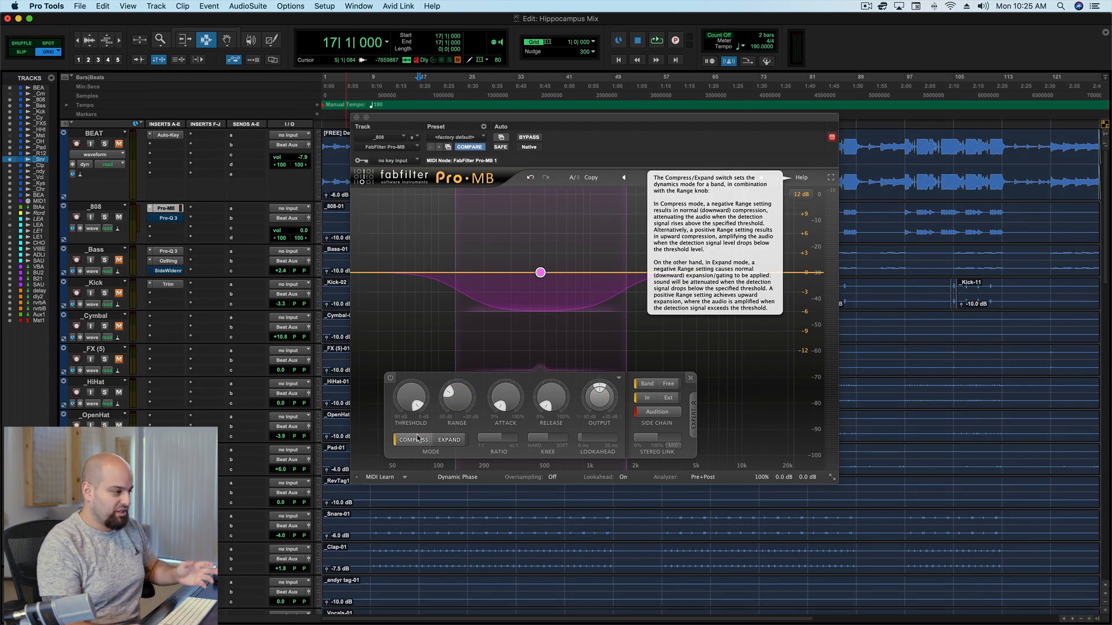
{"action": "key", "text": "space"}
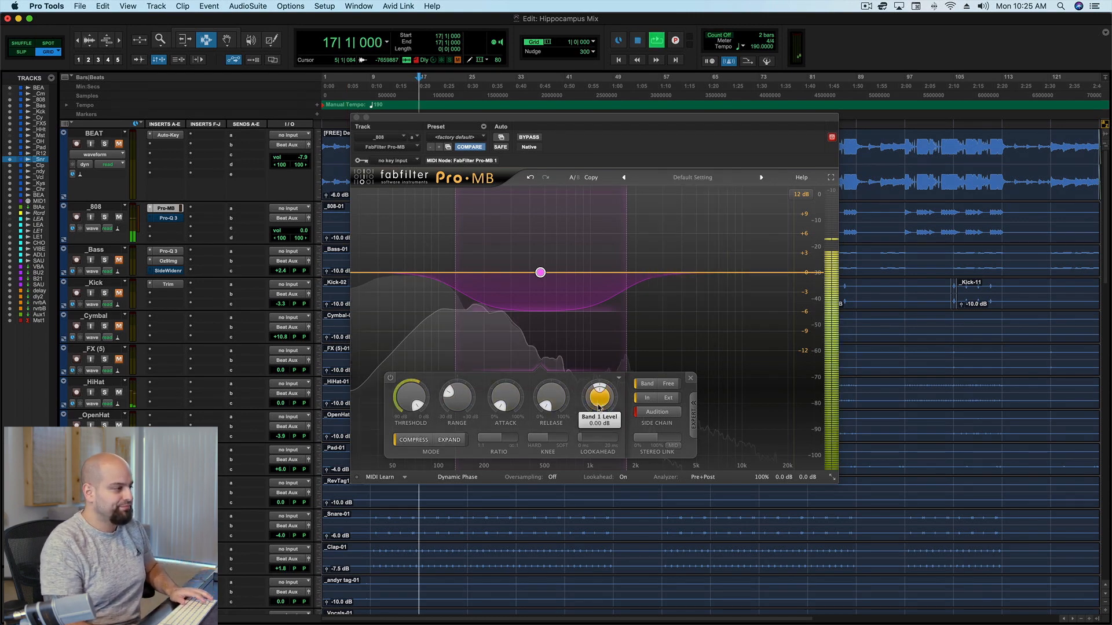
{"action": "left_click_drag", "start_coordinate": [599, 407], "coordinate": [601, 395]}
{"action": "left_click_drag", "start_coordinate": [601, 391], "coordinate": [607, 364]}
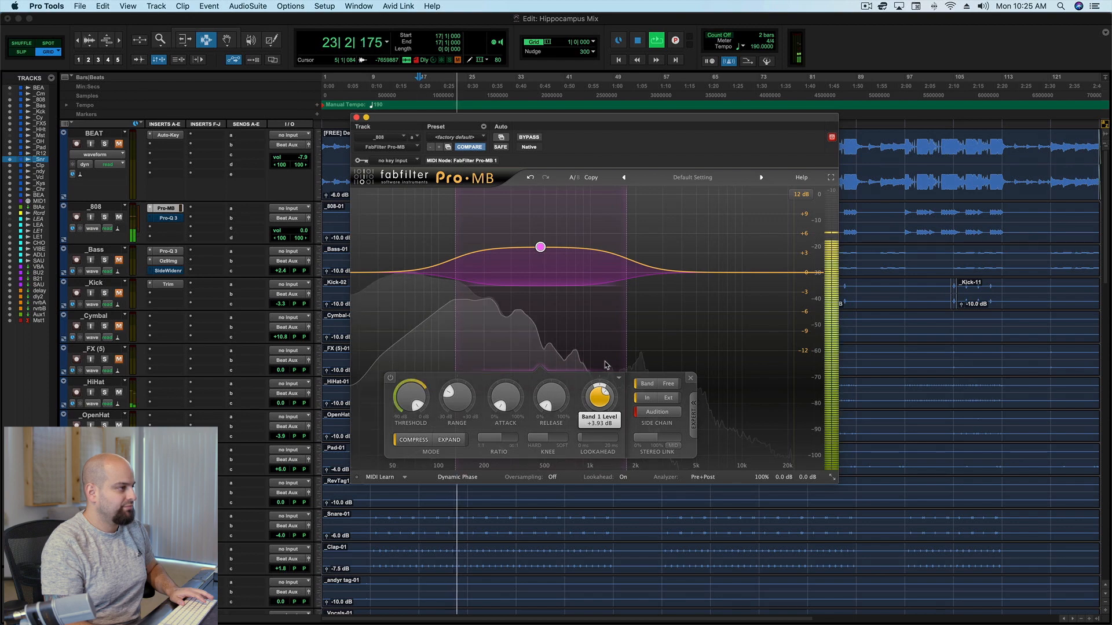
{"action": "key", "text": "space"}
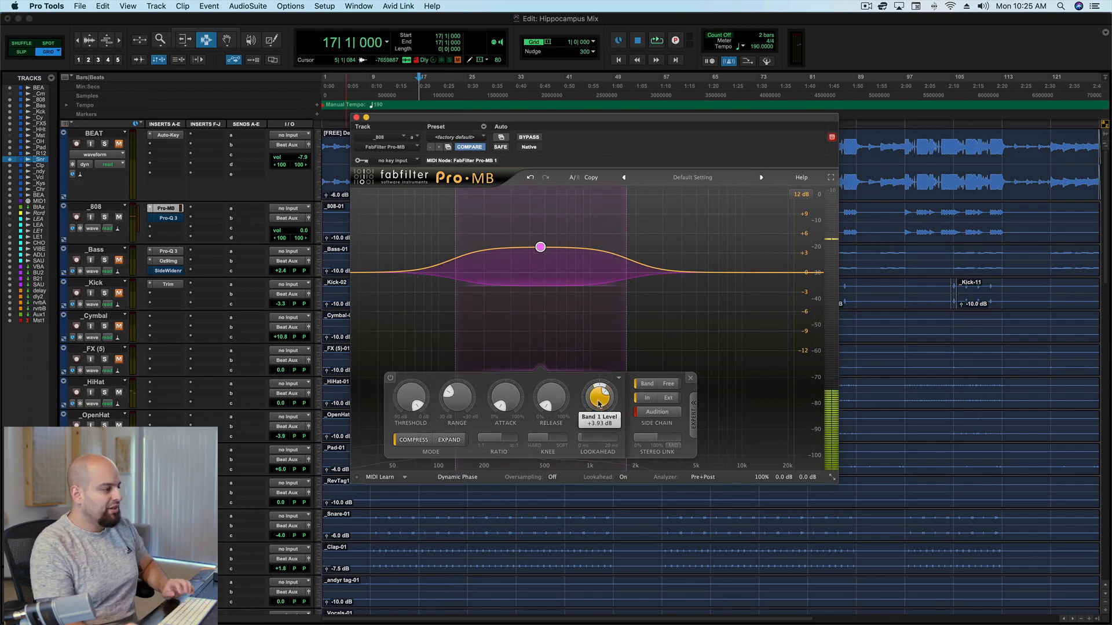
{"action": "mouse_move", "coordinate": [599, 404]}
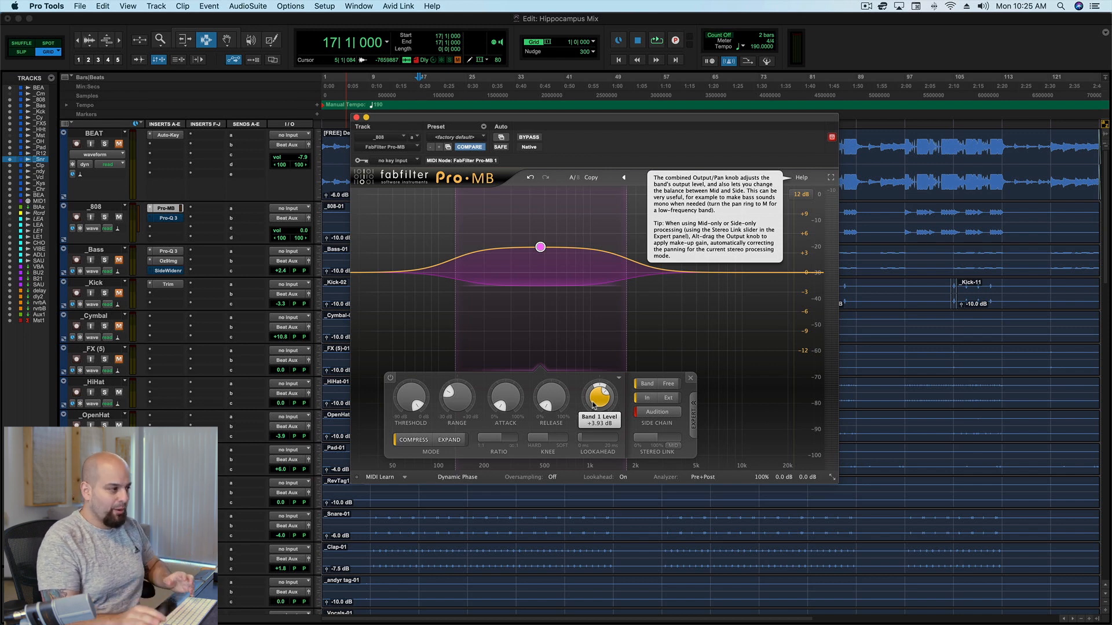
{"action": "mouse_move", "coordinate": [541, 247]}
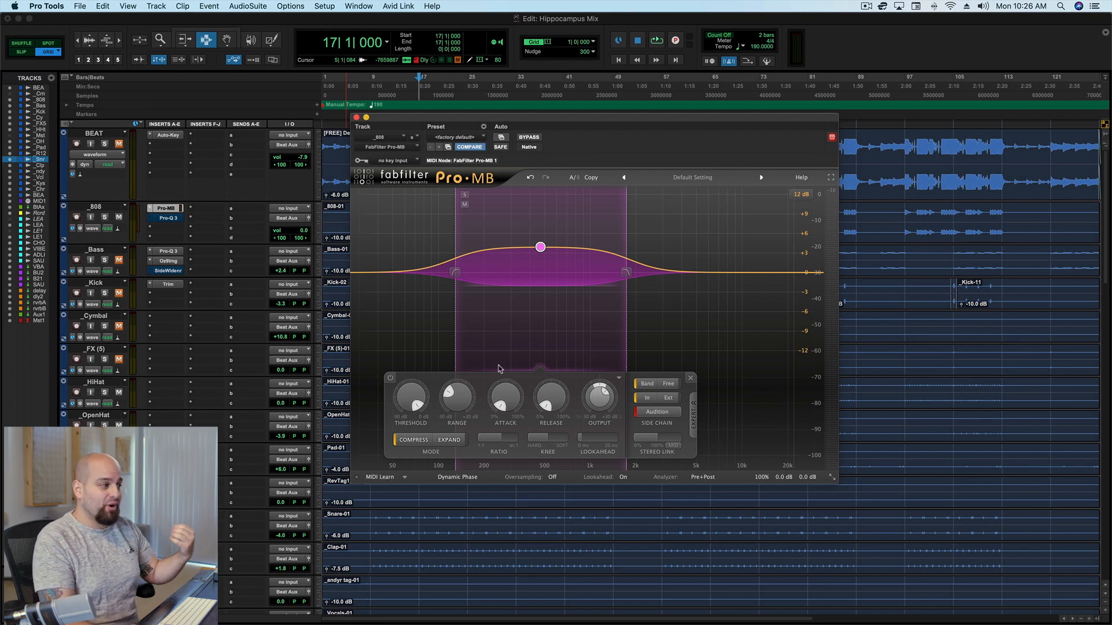
Lower the Pro-MB band's threshold from its maximum while auditioning the 808 in the full beat
{"action": "key", "text": "space"}
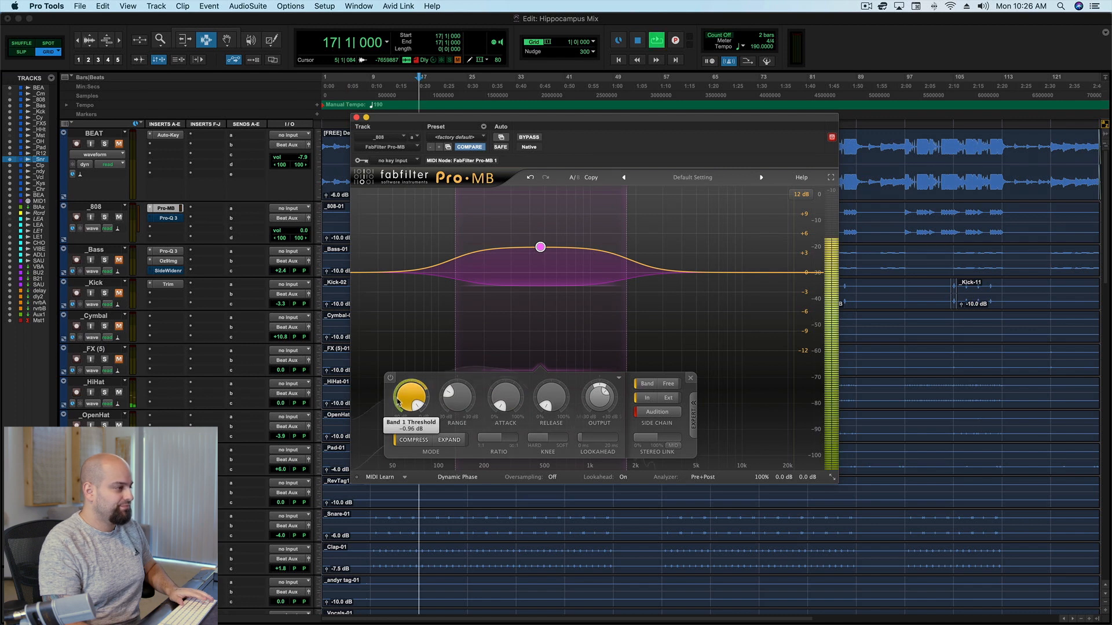
{"action": "left_click_drag", "start_coordinate": [396, 403], "coordinate": [404, 454]}
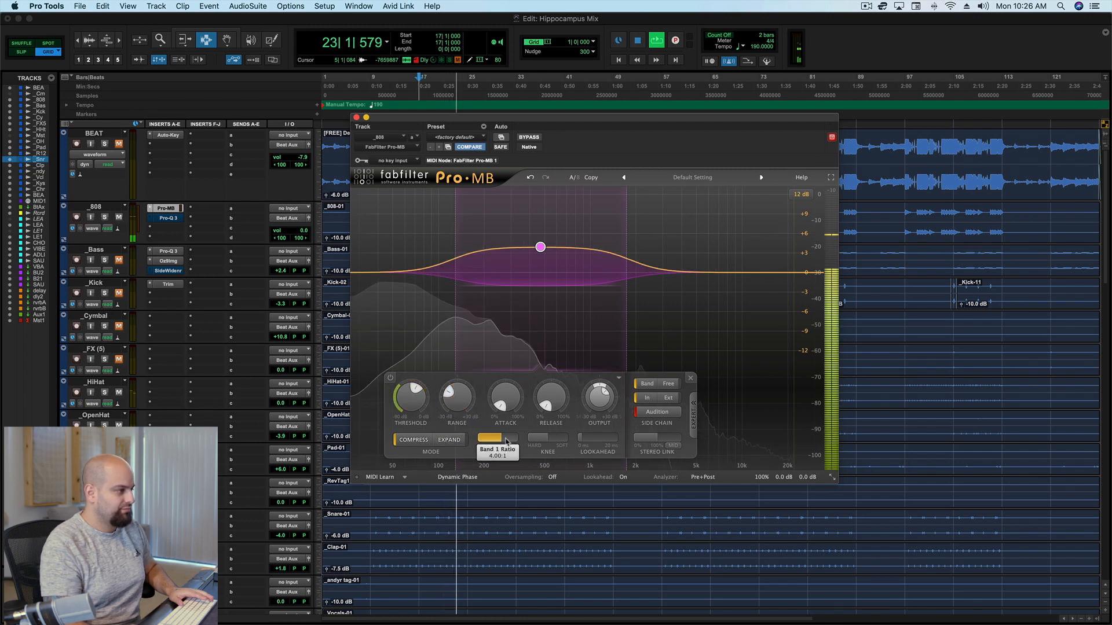
{"action": "key", "text": "space"}
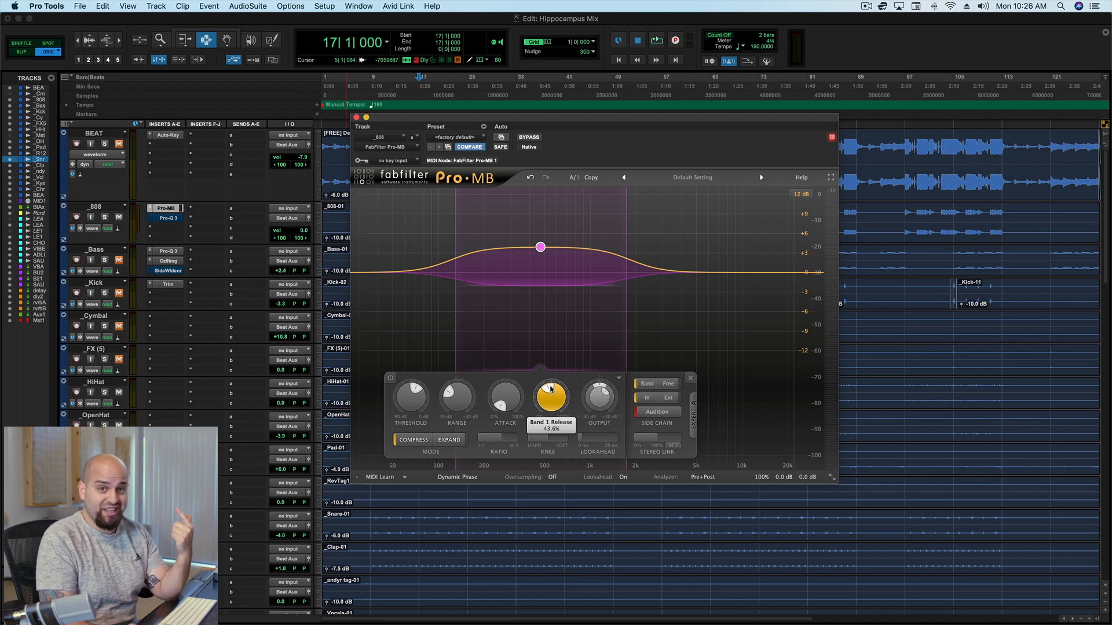
Tune the Pro-MB band's release while auditioning the beat, trying about 80% and settling on about 63%
{"action": "key", "text": "space"}
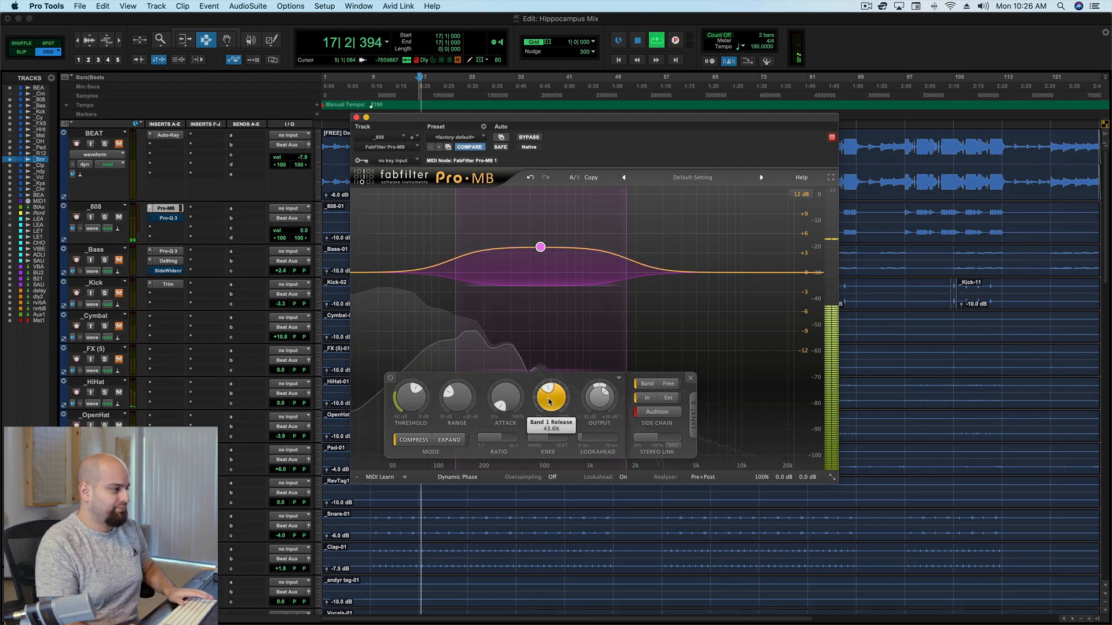
{"action": "left_click_drag", "start_coordinate": [550, 394], "coordinate": [552, 377]}
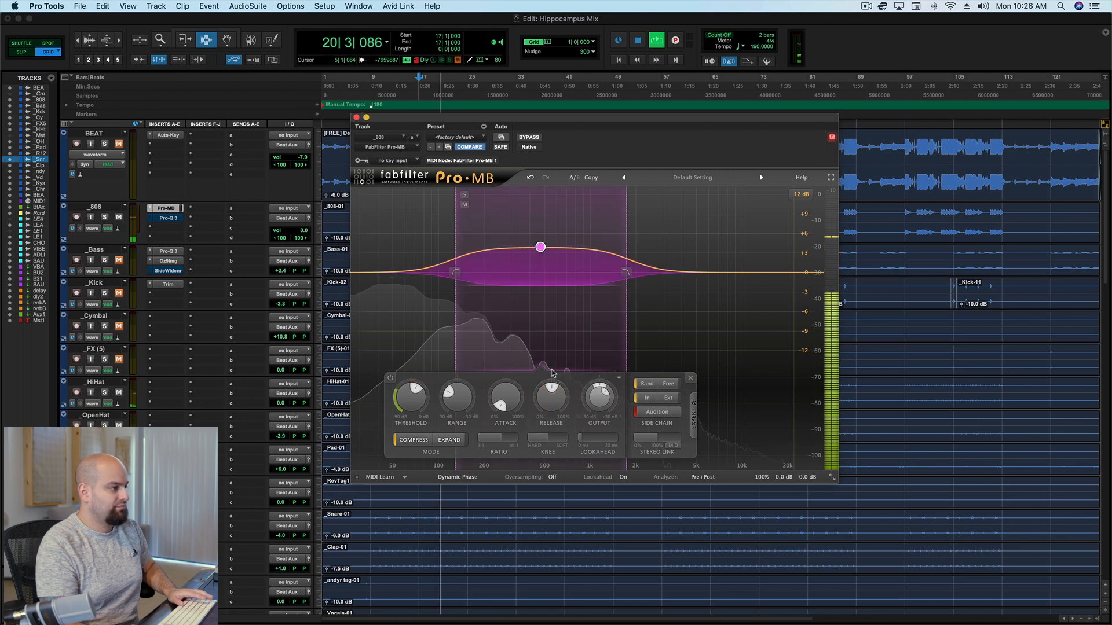
{"action": "key", "text": "space"}
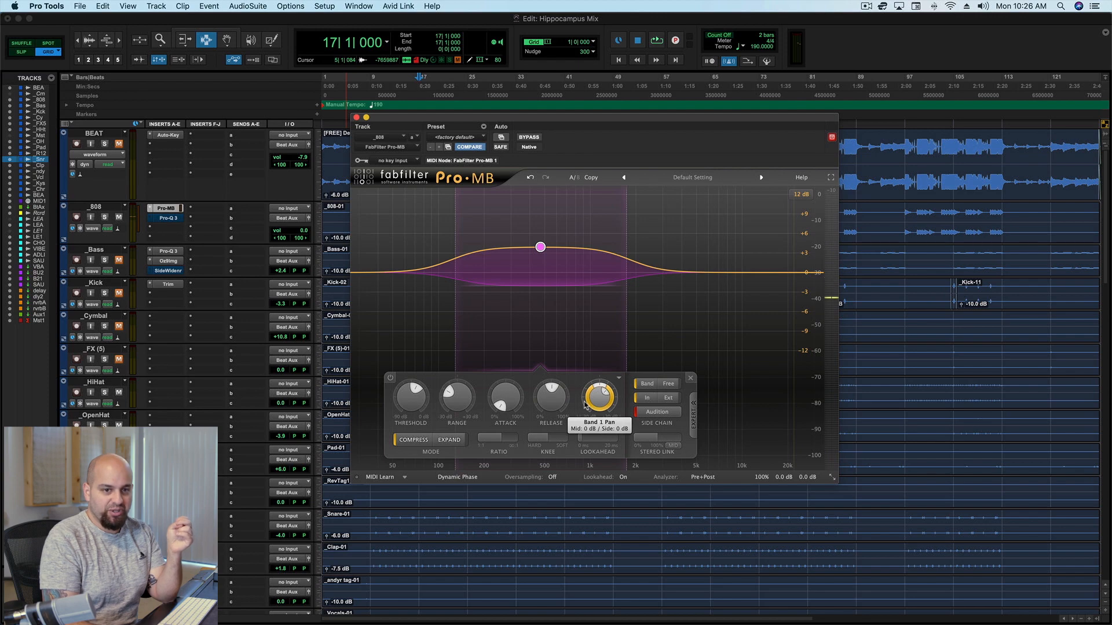
{"action": "mouse_move", "coordinate": [585, 405]}
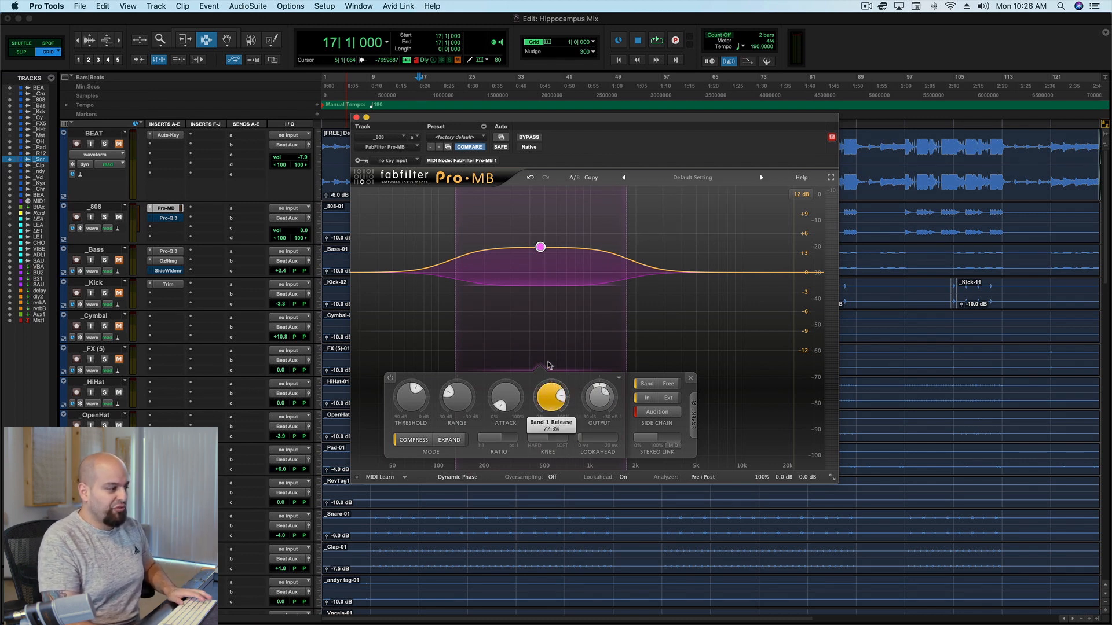
{"action": "left_click_drag", "start_coordinate": [548, 362], "coordinate": [547, 358]}
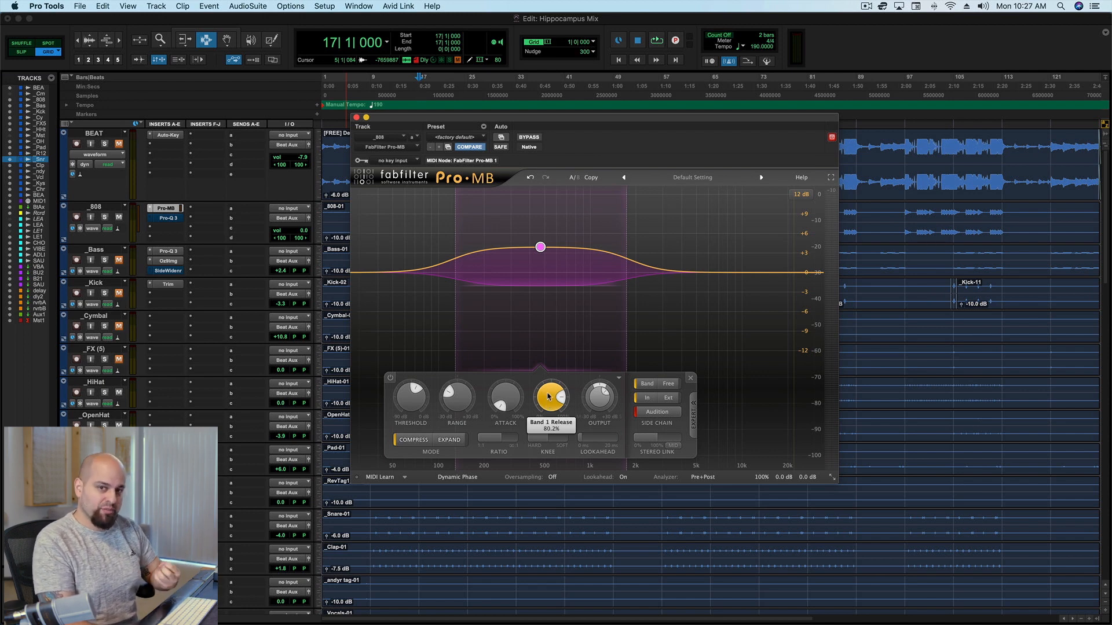
{"action": "key", "text": "space"}
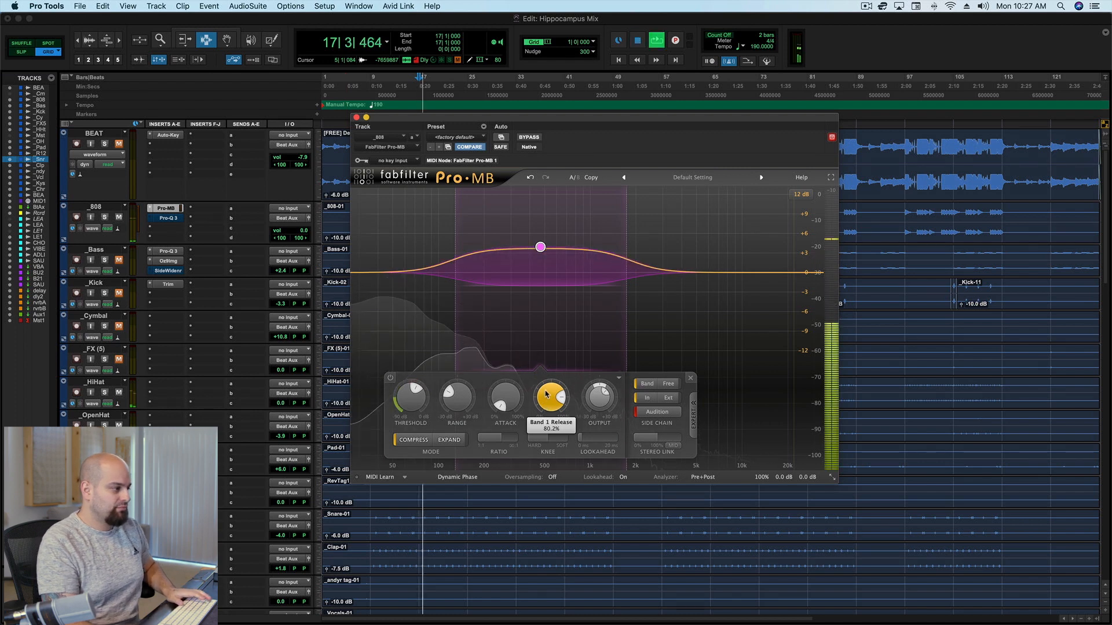
{"action": "left_click_drag", "start_coordinate": [546, 396], "coordinate": [547, 447]}
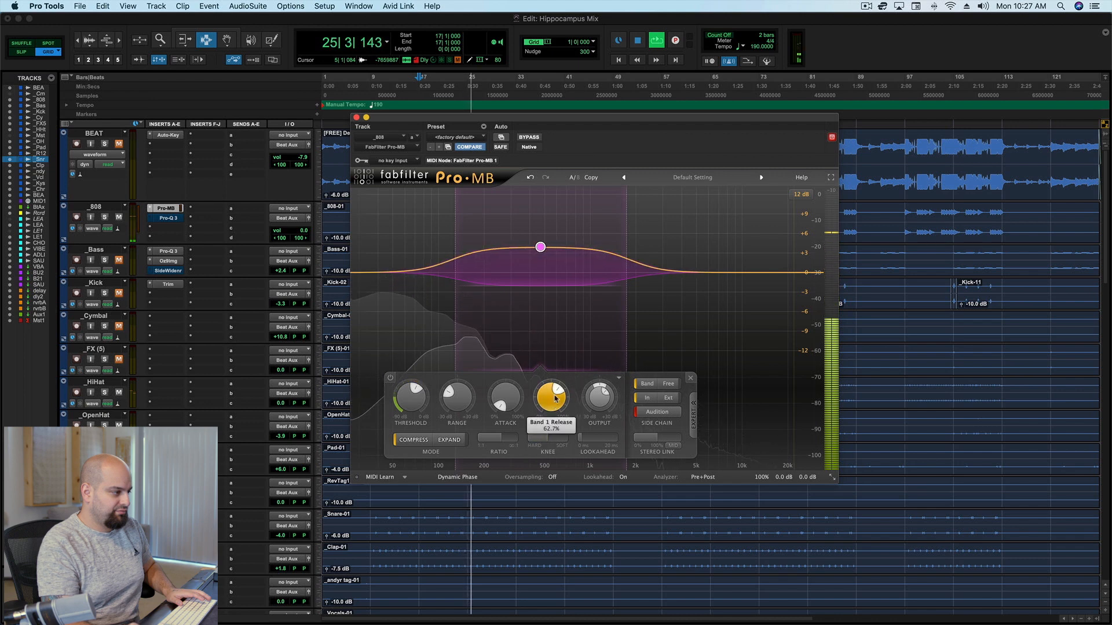
{"action": "left_click_drag", "start_coordinate": [550, 403], "coordinate": [550, 398]}
{"action": "key", "text": "space"}
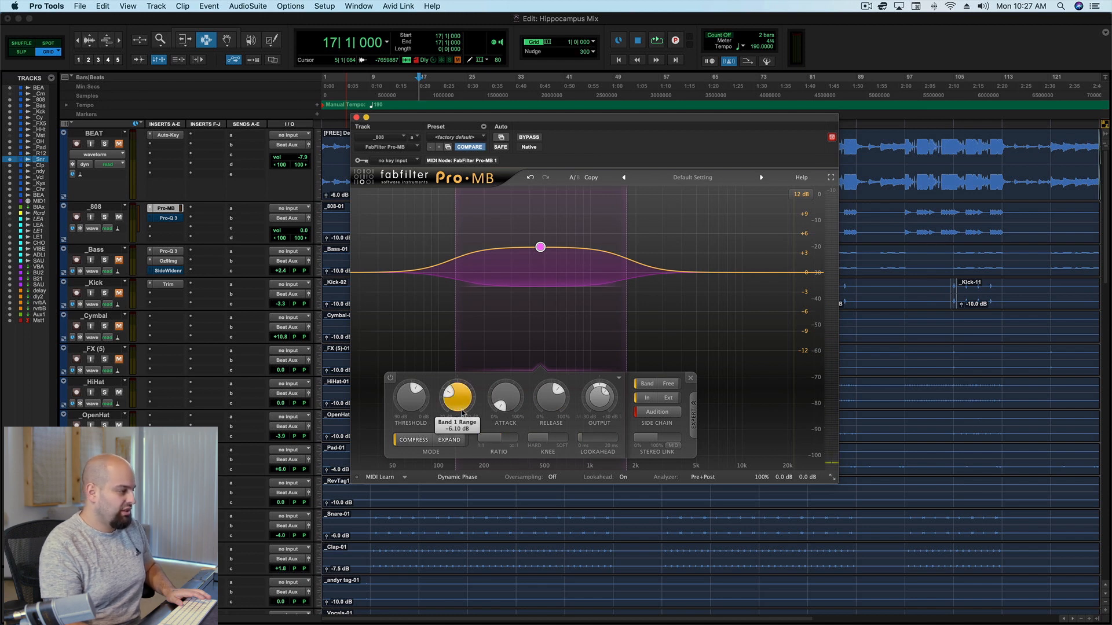
Deepen the Pro-MB band's compression range to about -7 dB while auditioning the beat
{"action": "left_click_drag", "start_coordinate": [462, 411], "coordinate": [463, 411]}
{"action": "key", "text": "space"}
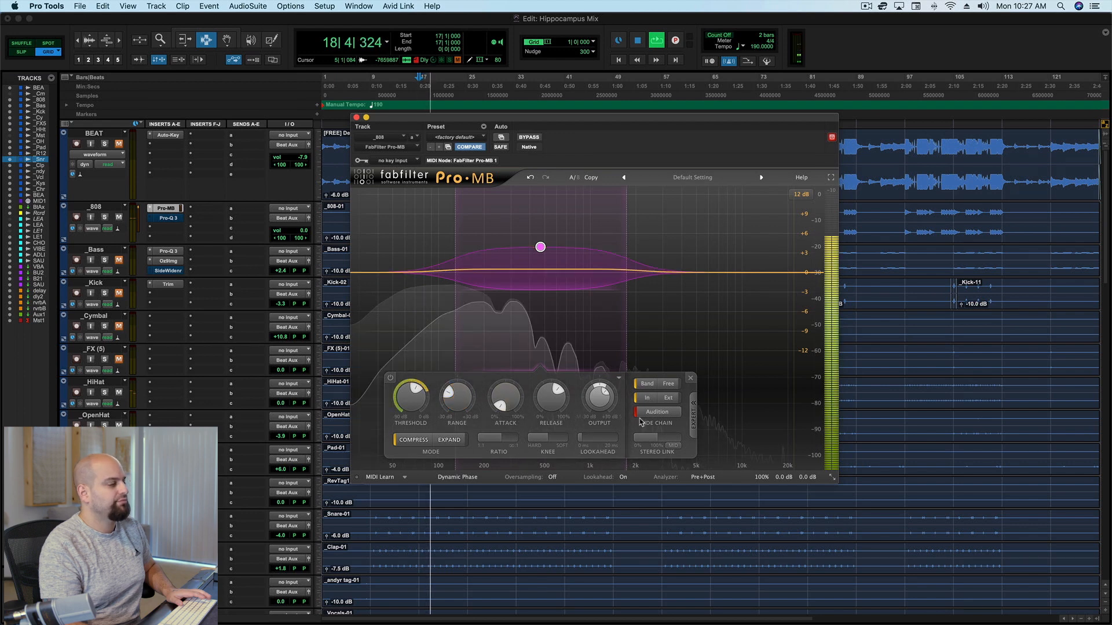
{"action": "left_click_drag", "start_coordinate": [469, 411], "coordinate": [469, 414]}
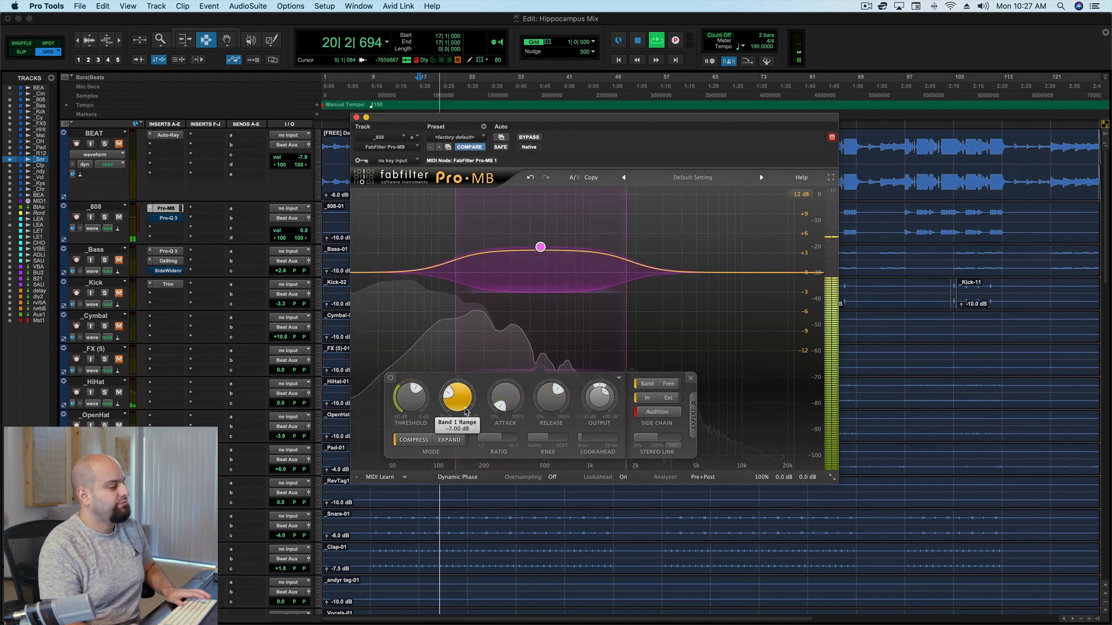
{"action": "key", "text": "space"}
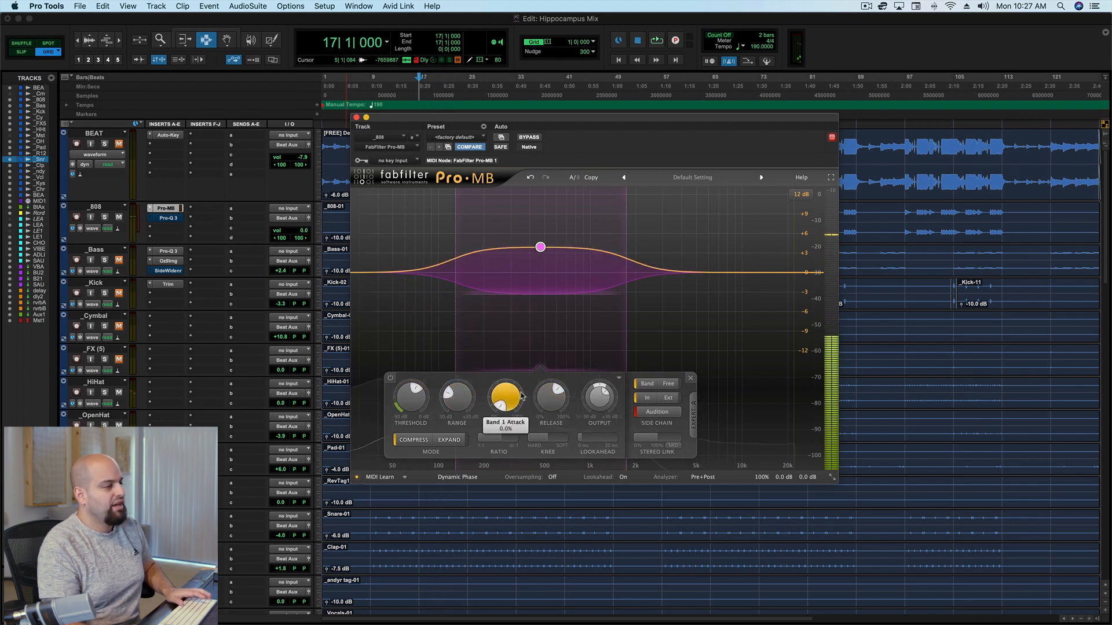
Raise the Pro-MB band's attack slightly to about 2.5% and audition the beat
{"action": "mouse_move", "coordinate": [521, 396]}
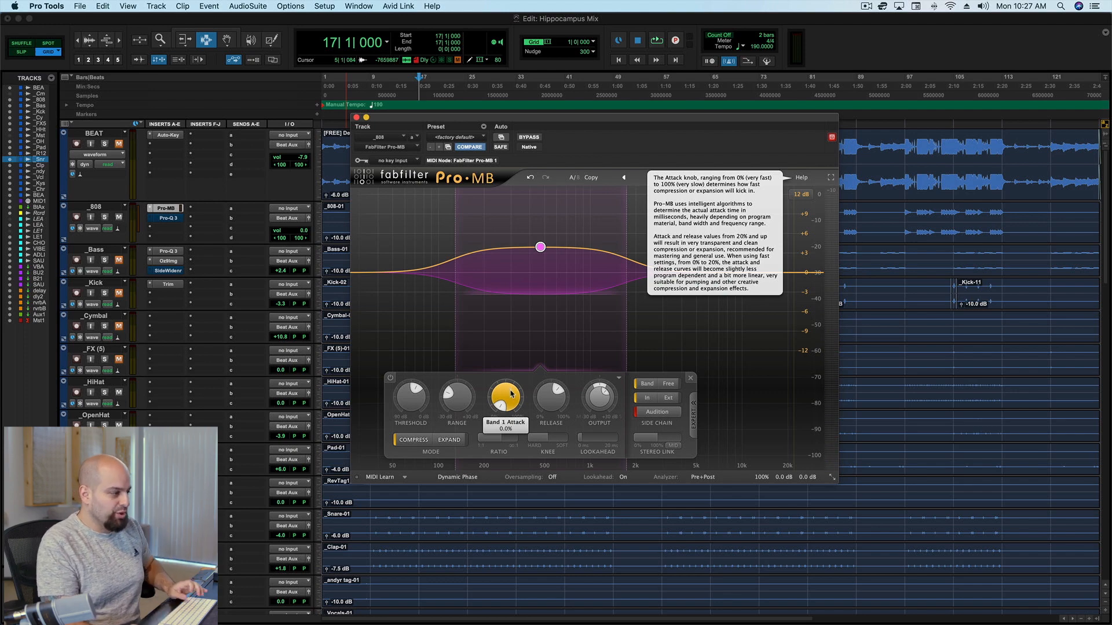
{"action": "left_click_drag", "start_coordinate": [511, 393], "coordinate": [512, 391]}
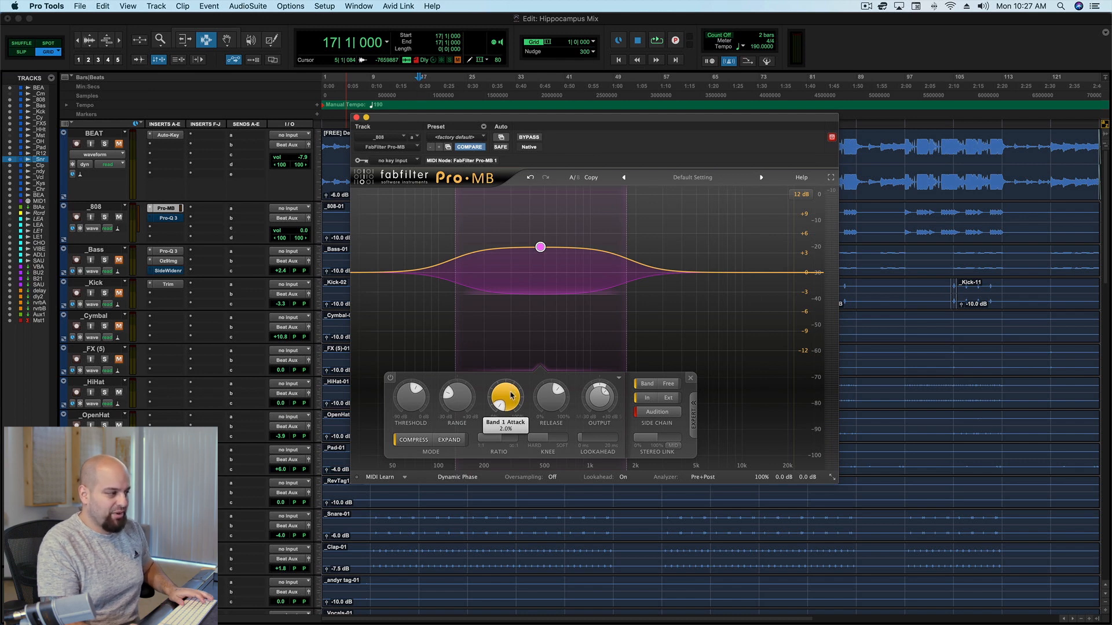
{"action": "key", "text": "space"}
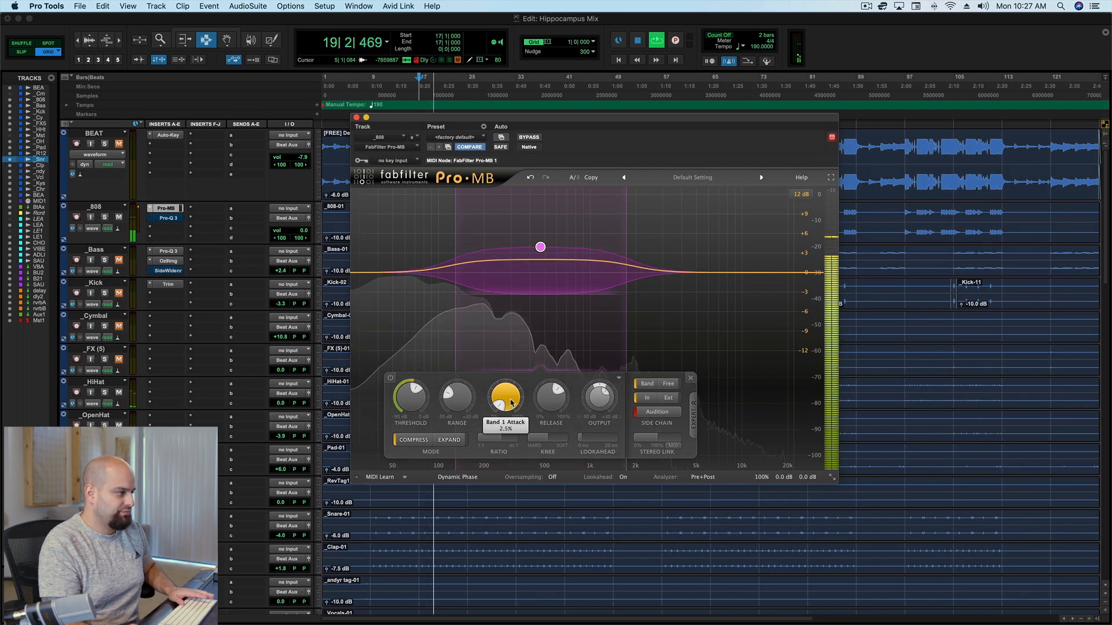
{"action": "left_click_drag", "start_coordinate": [510, 402], "coordinate": [510, 400]}
{"action": "key", "text": "space"}
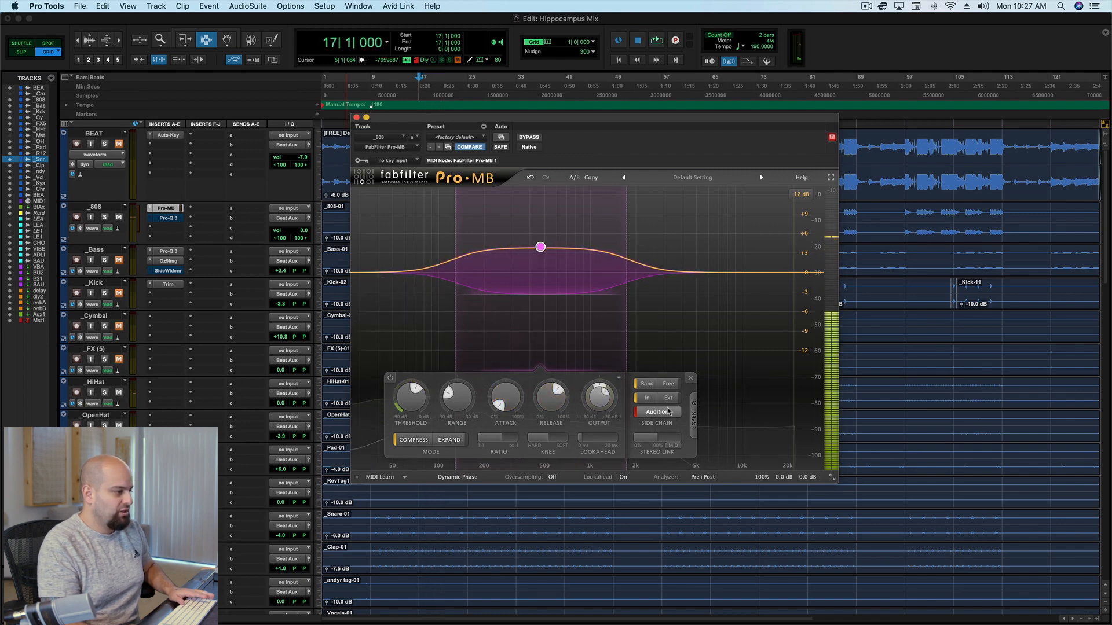
Set Pro-MB's oversampling to 4x and audition the processed 808 in the beat
{"action": "left_click", "coordinate": [552, 477]}
{"action": "left_click", "coordinate": [560, 511]}
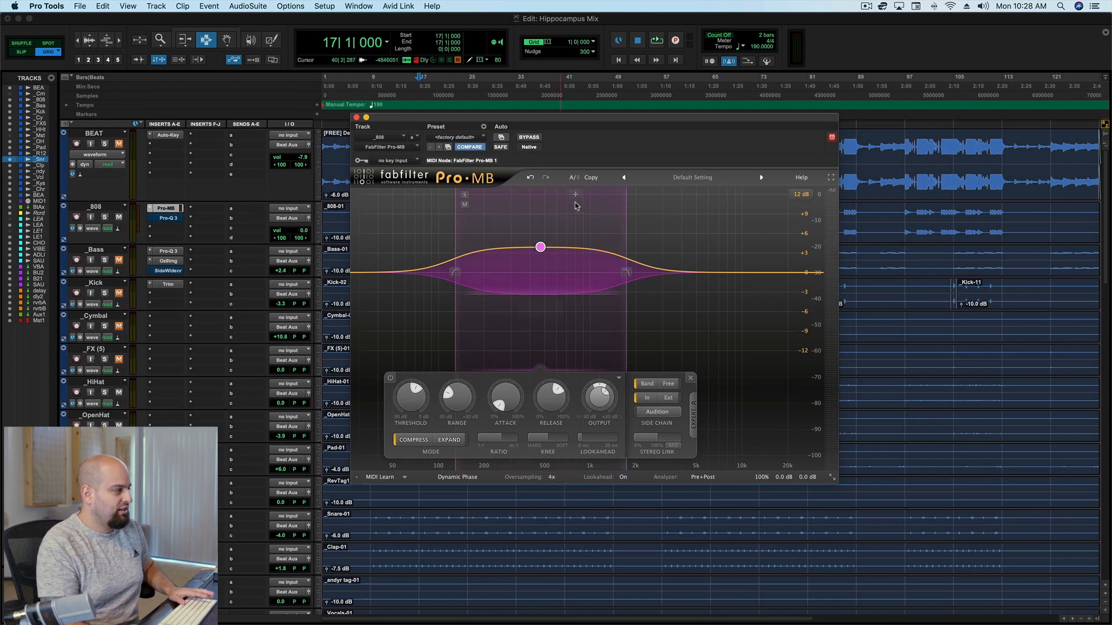
{"action": "key", "text": "space"}
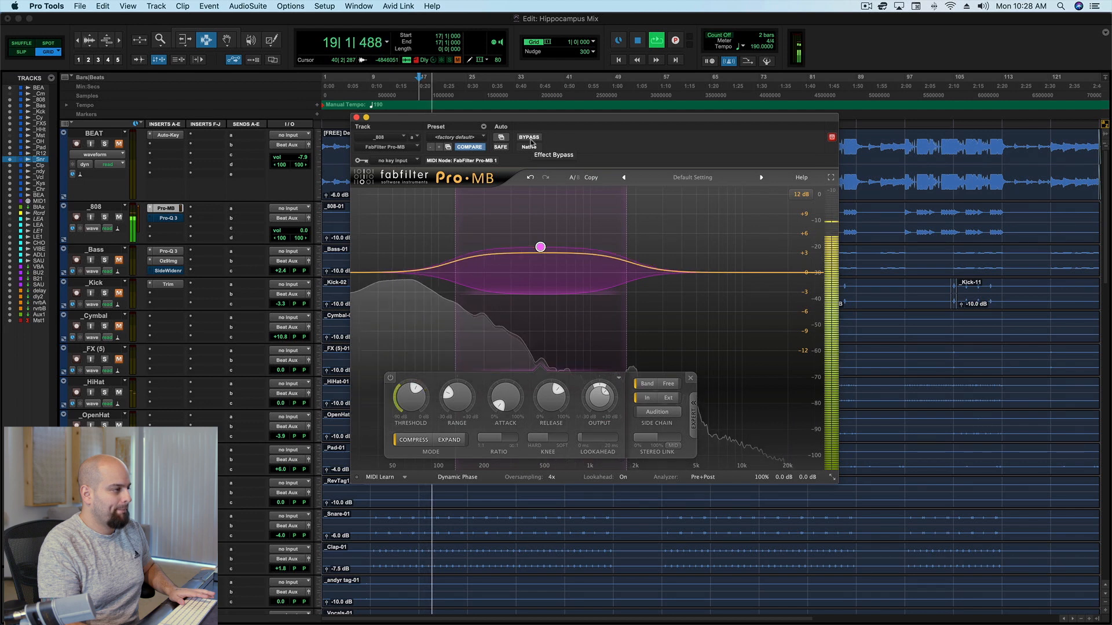
{"action": "key", "text": "space"}
Compare the beat with Pro-MB bypassed and active on the 808, leaving the processor active
{"action": "left_click", "coordinate": [529, 138]}
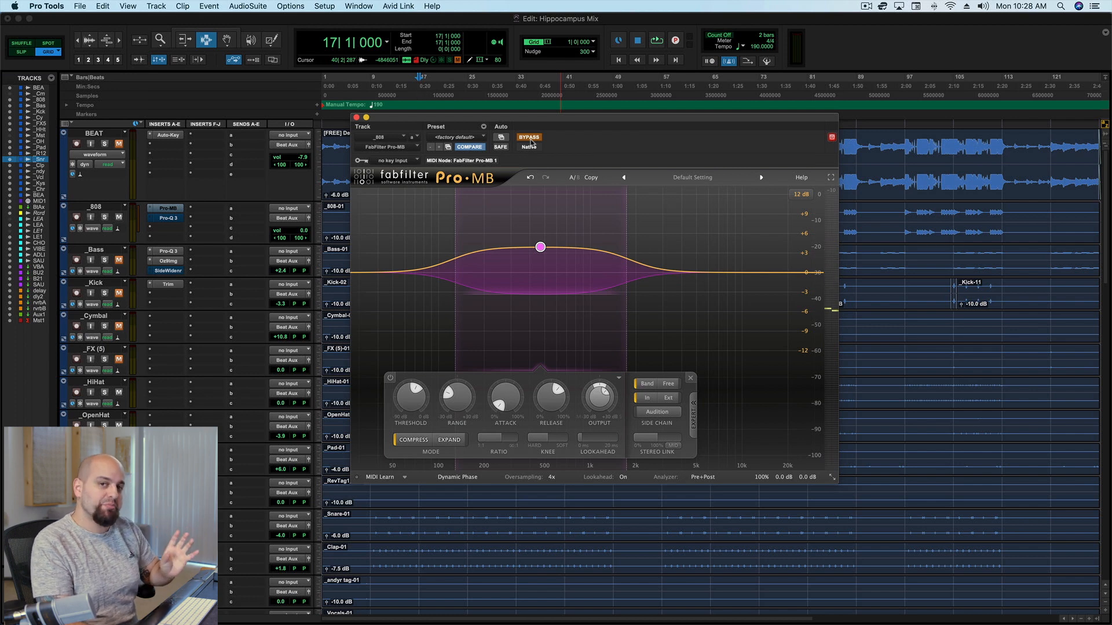
{"action": "key", "text": "space"}
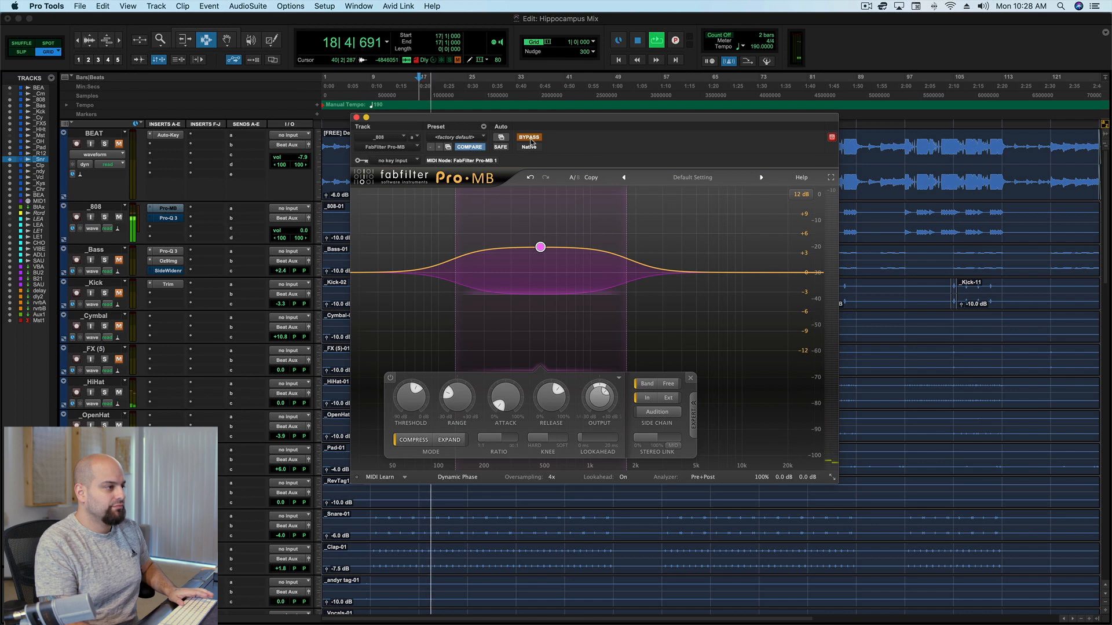
{"action": "key", "text": "space"}
{"action": "left_click", "coordinate": [530, 138]}
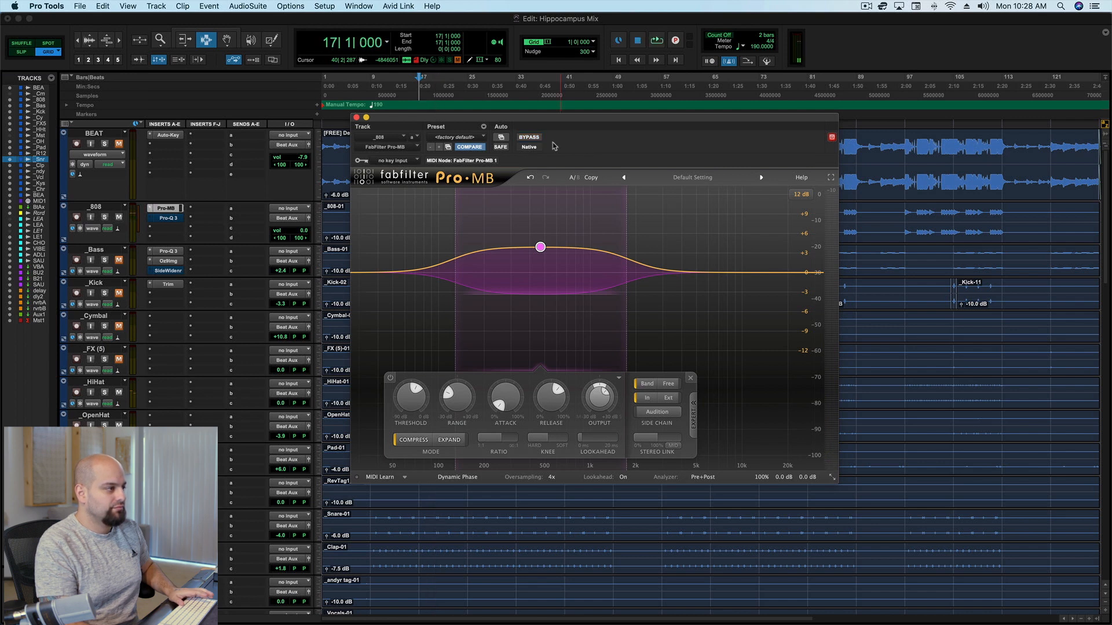
{"action": "key", "text": "space"}
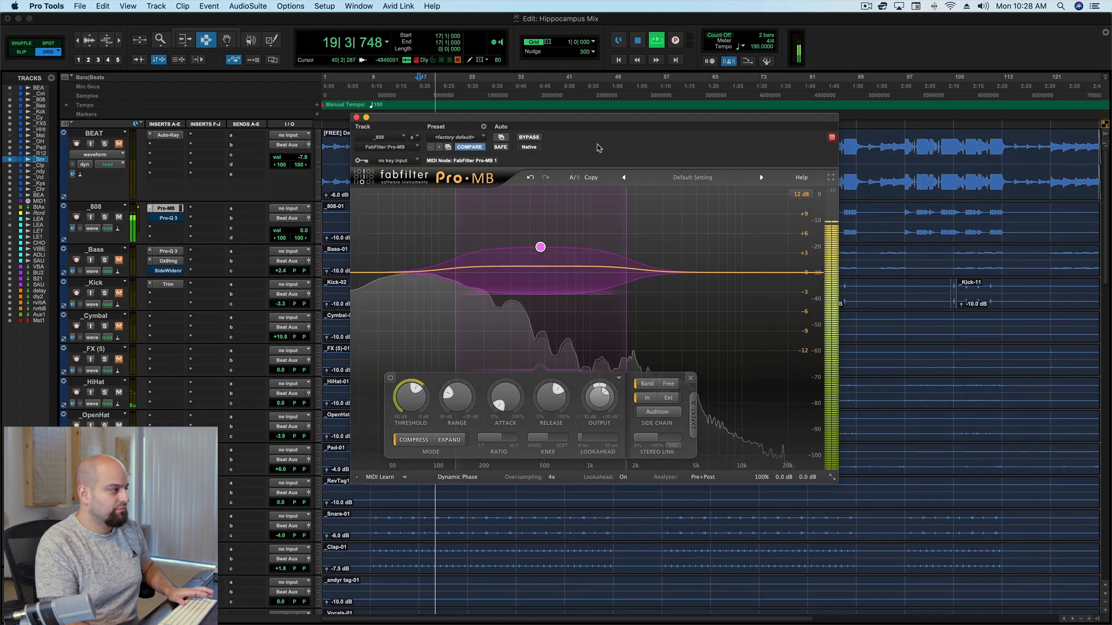
{"action": "key", "text": "space"}
{"action": "left_click", "coordinate": [523, 137]}
{"action": "key", "text": "space"}
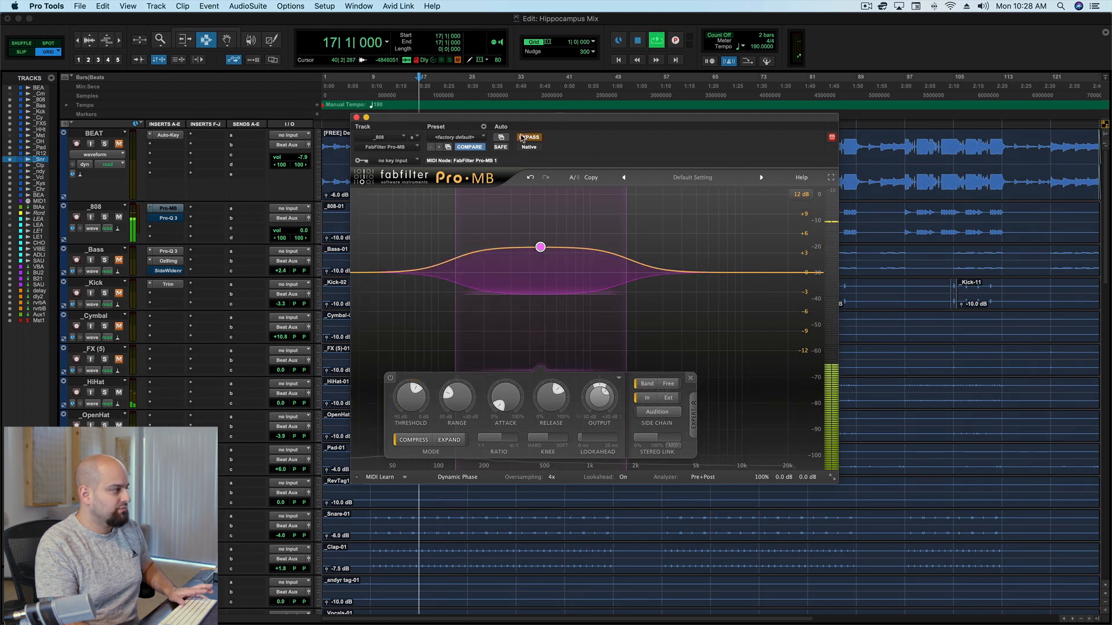
{"action": "left_click", "coordinate": [523, 137]}
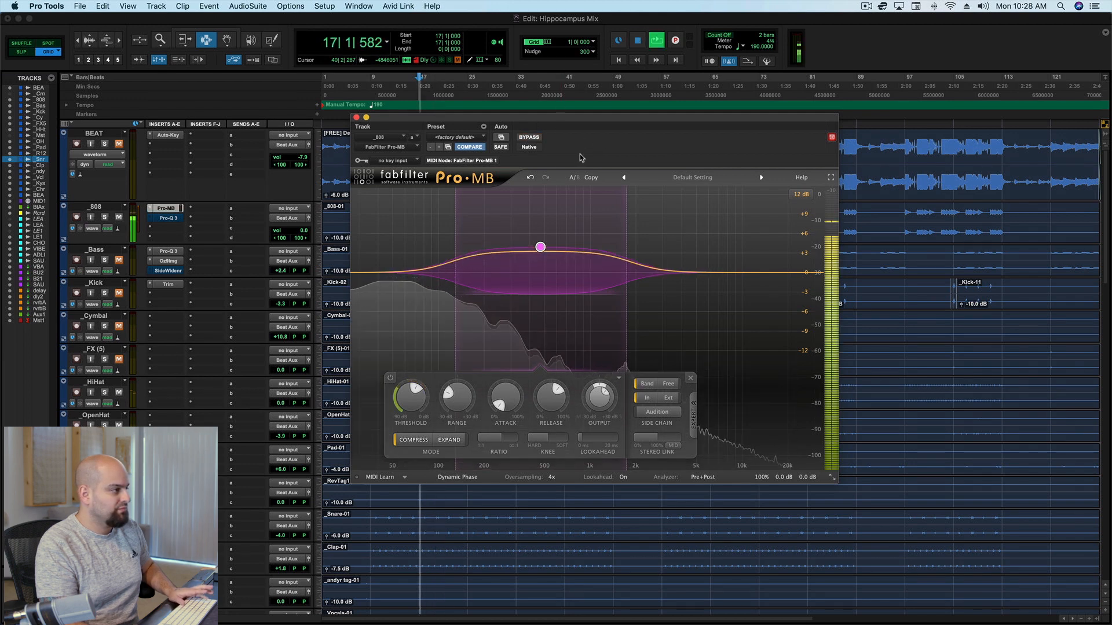
{"action": "key", "text": "space"}
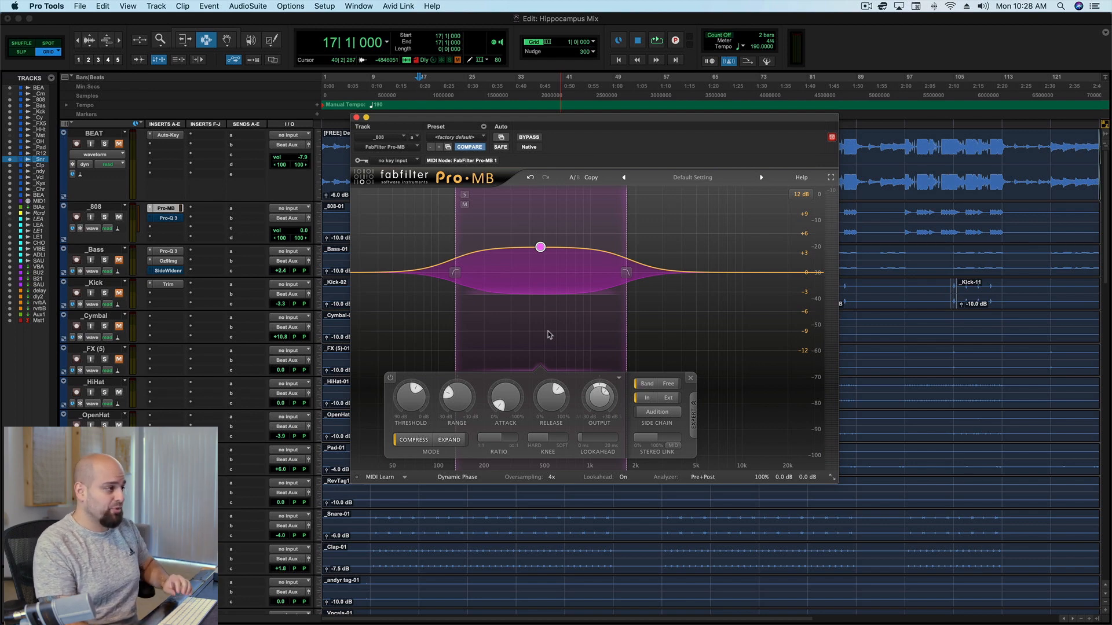
Increase the 808 track's height for a larger level meter and compare playback levels with Pro-MB bypassed and active
{"action": "left_click_drag", "start_coordinate": [85, 243], "coordinate": [84, 317]}
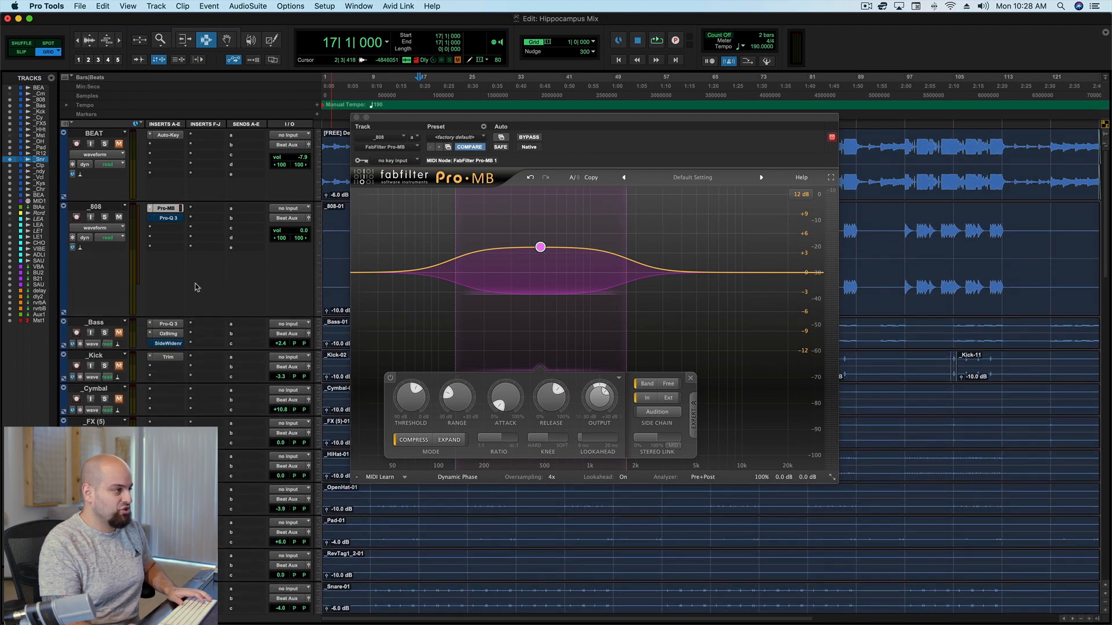
{"action": "left_click", "coordinate": [528, 139]}
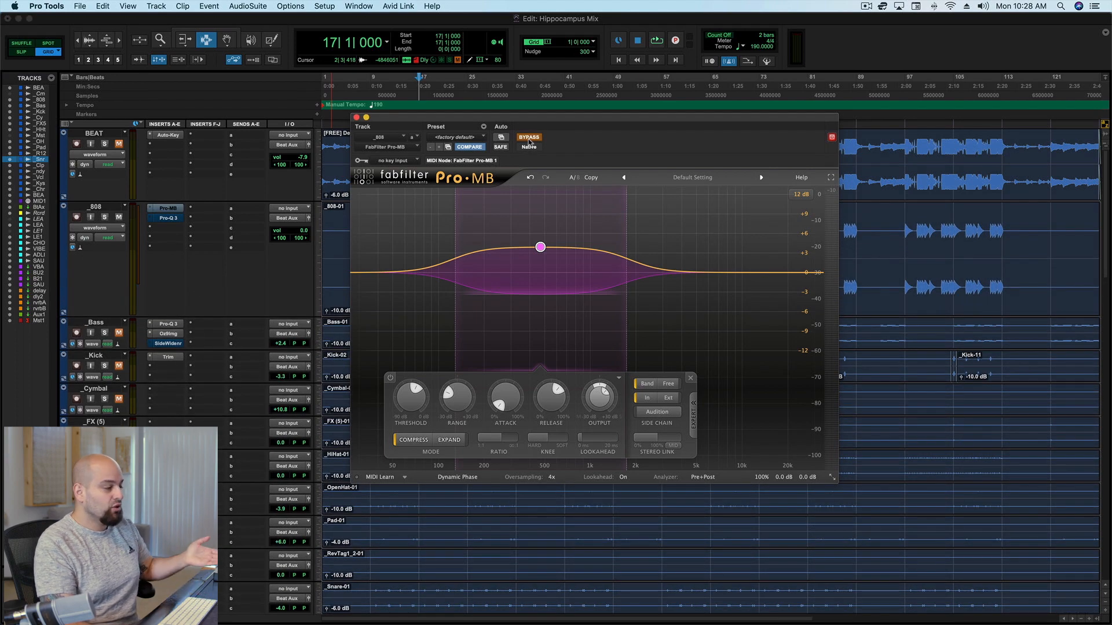
{"action": "key", "text": "space"}
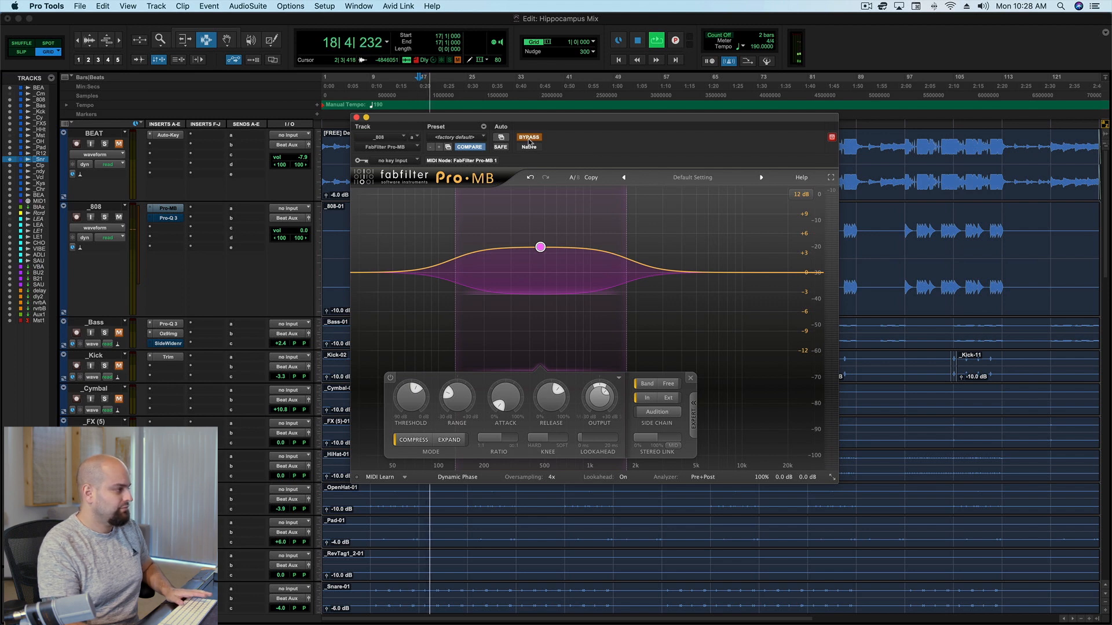
{"action": "key", "text": "space"}
{"action": "left_click", "coordinate": [529, 138]}
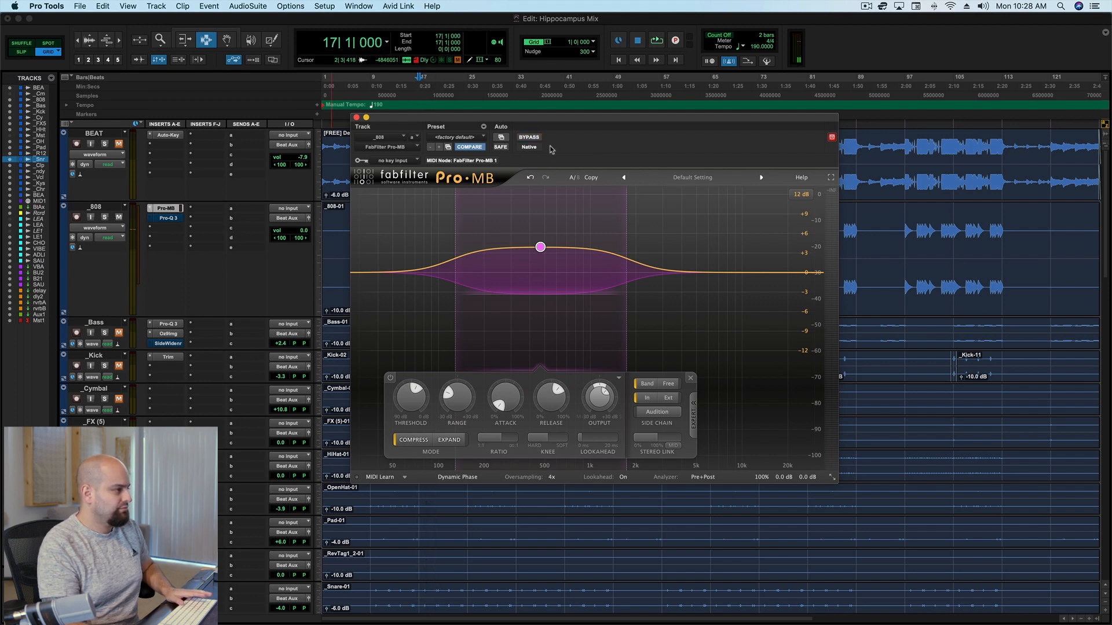
{"action": "key", "text": "space"}
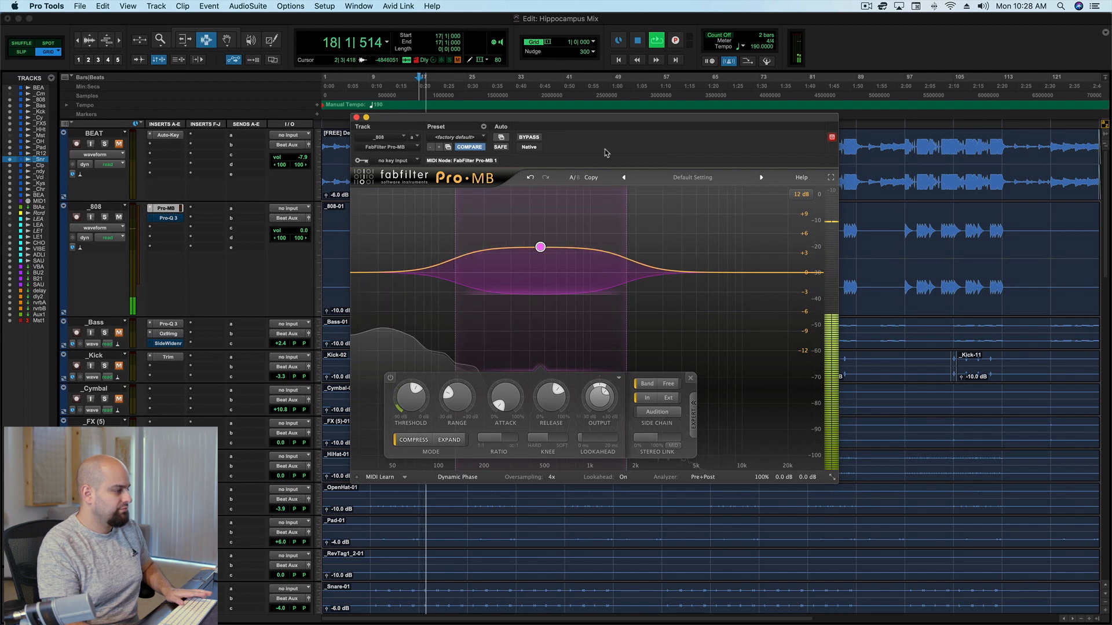
{"action": "key", "text": "space"}
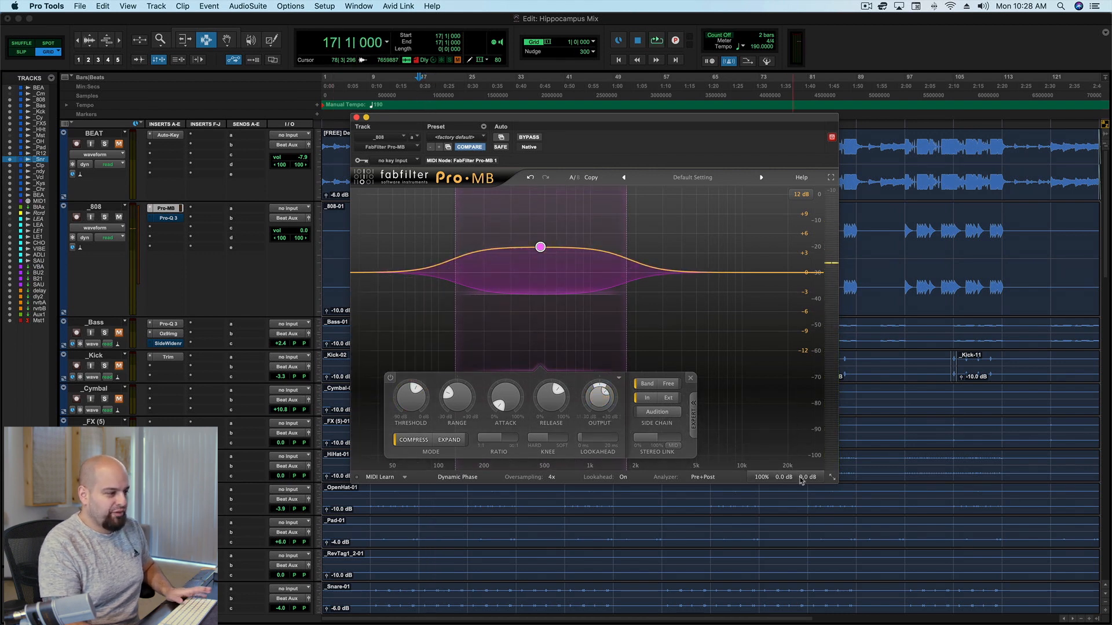
Lower Pro-MB's overall output level to -1.0 dB and audition the level-matched 808
{"action": "mouse_move", "coordinate": [788, 458]}
{"action": "left_click_drag", "start_coordinate": [809, 442], "coordinate": [811, 458]}
{"action": "key", "text": "space"}
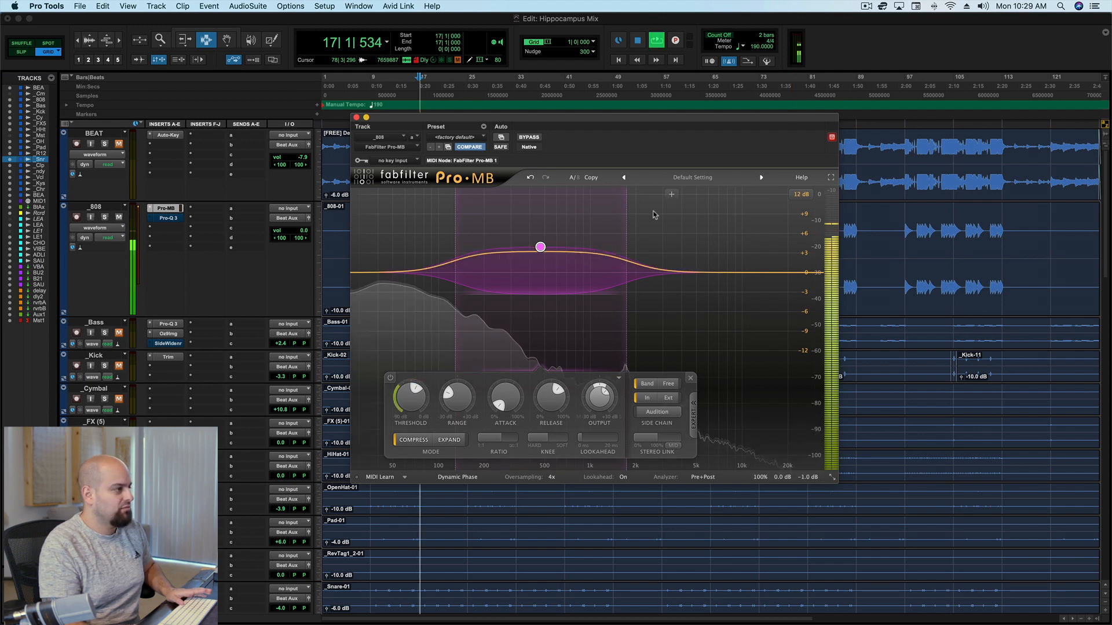
{"action": "key", "text": "space"}
{"action": "key", "text": "space"}
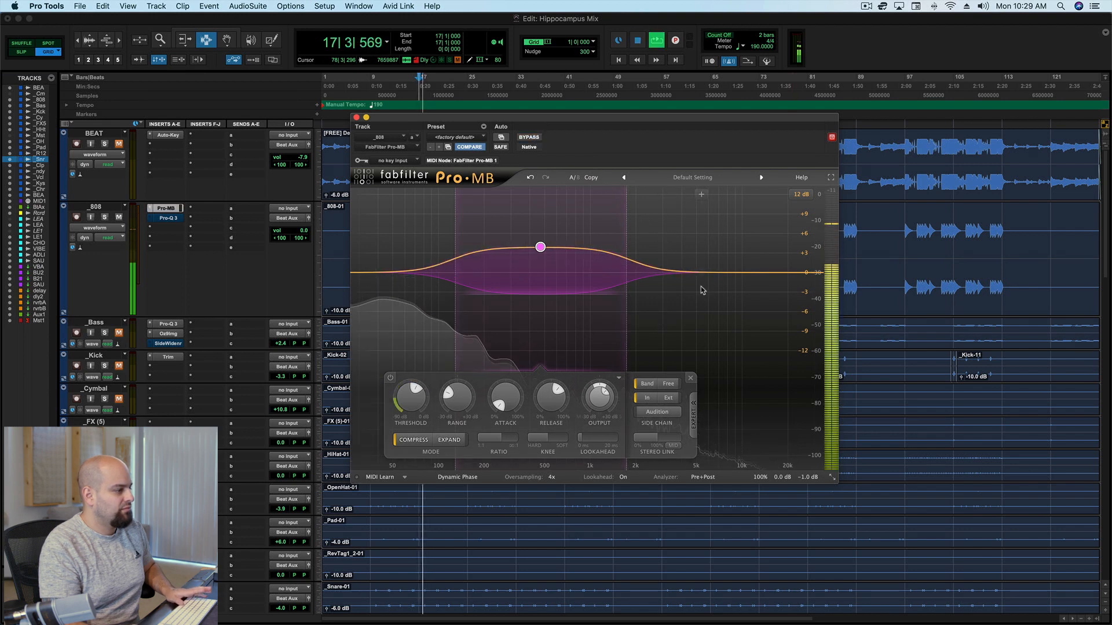
Raise Pro-MB's overall output level to about -0.5 dB and audition the 808
{"action": "key", "text": "space"}
{"action": "mouse_move", "coordinate": [809, 479]}
{"action": "left_click_drag", "start_coordinate": [808, 441], "coordinate": [810, 435]}
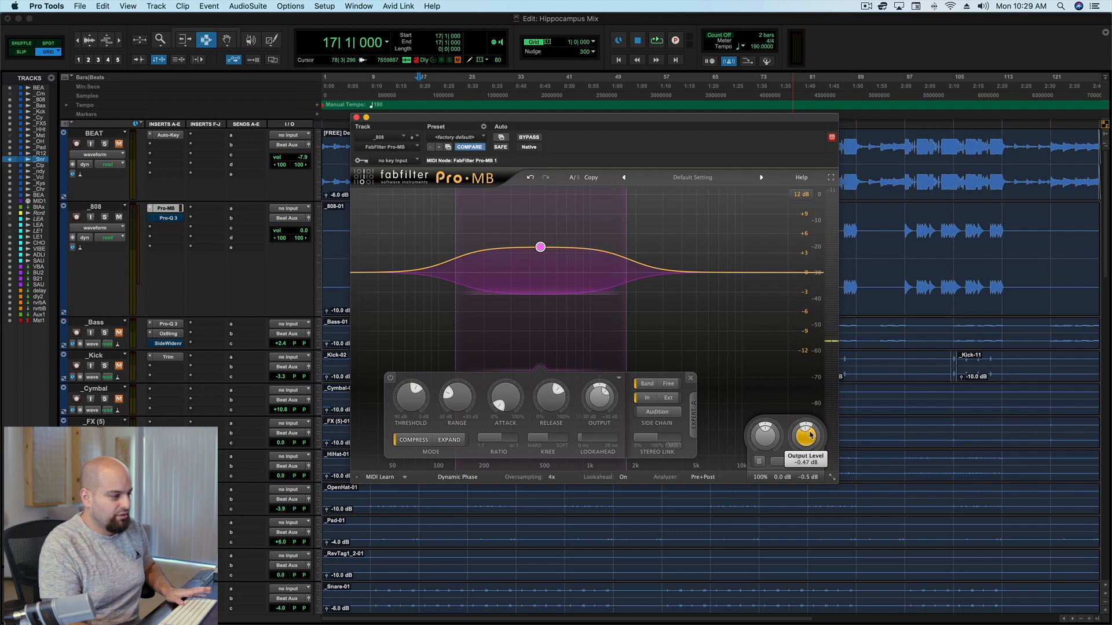
{"action": "key", "text": "space"}
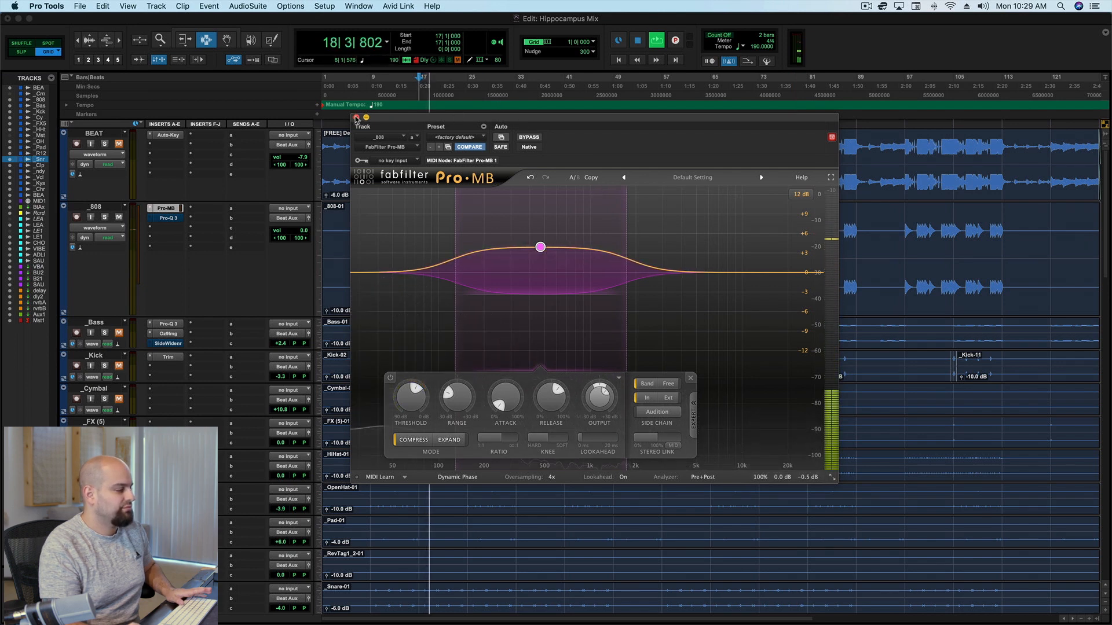
Compare the 808's playback with Pro-MB bypassed and active, leaving the processor active
{"action": "left_click", "coordinate": [529, 137]}
{"action": "key", "text": "space"}
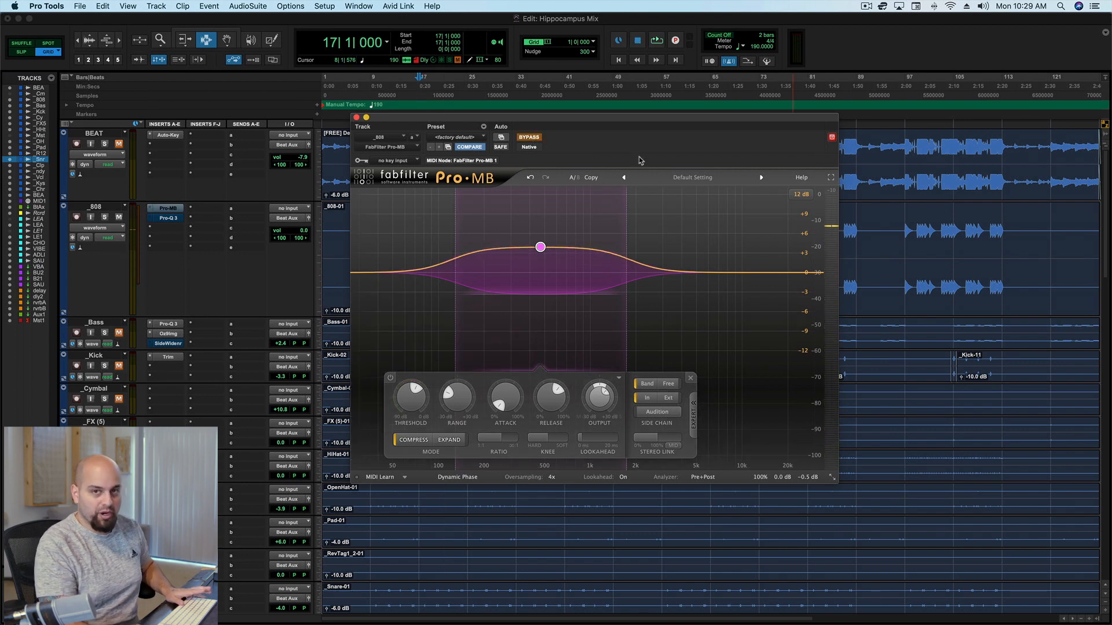
{"action": "key", "text": "space"}
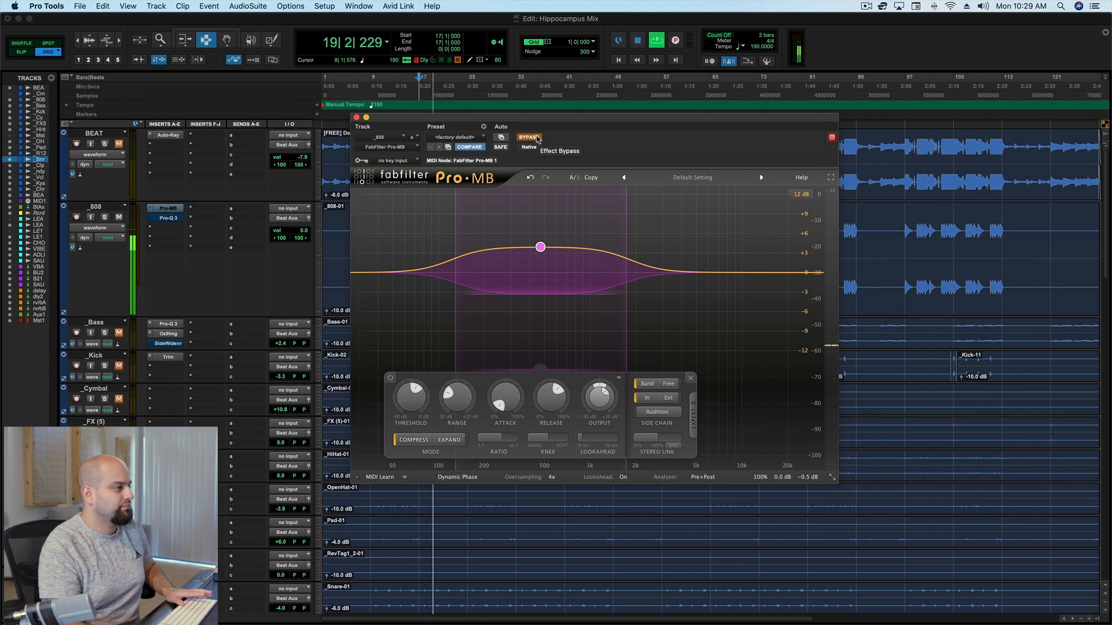
{"action": "key", "text": "space"}
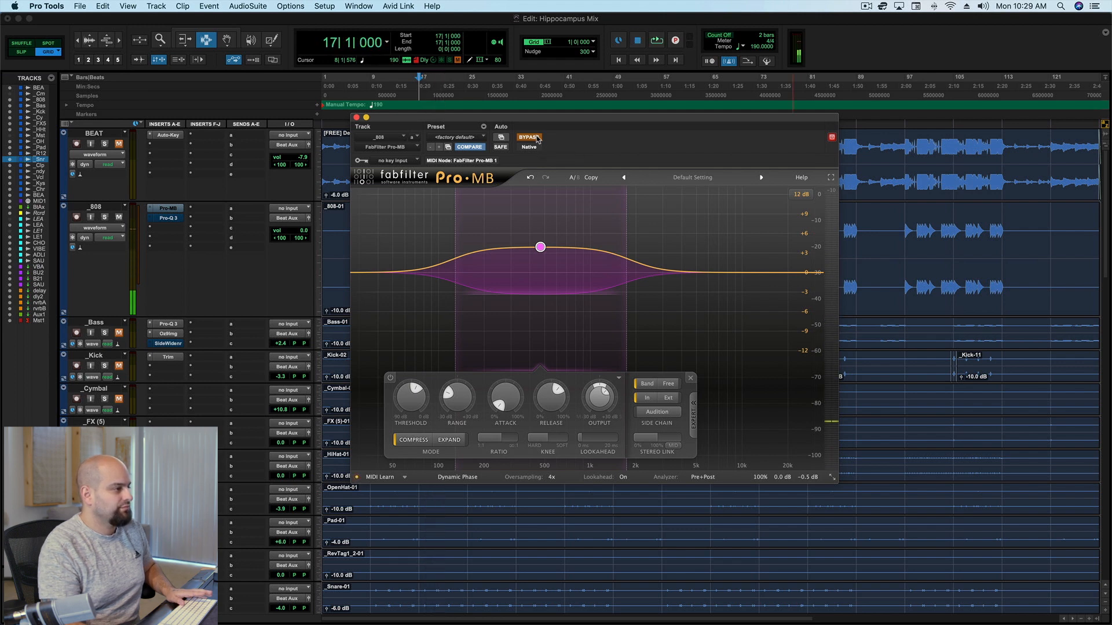
{"action": "left_click", "coordinate": [528, 137]}
{"action": "key", "text": "space"}
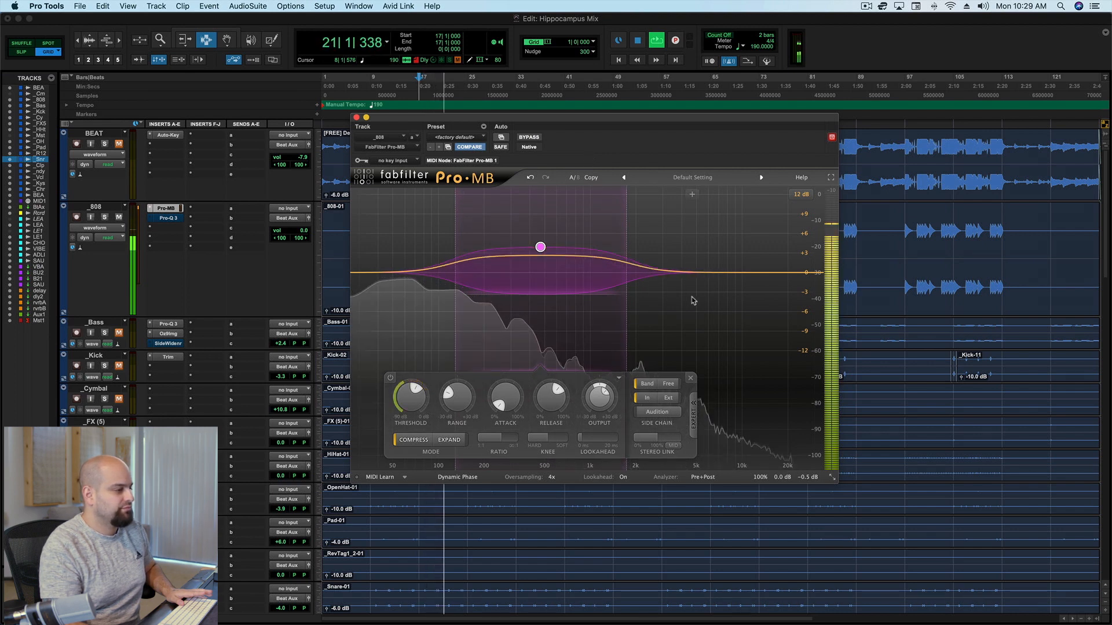
{"action": "key", "text": "space"}
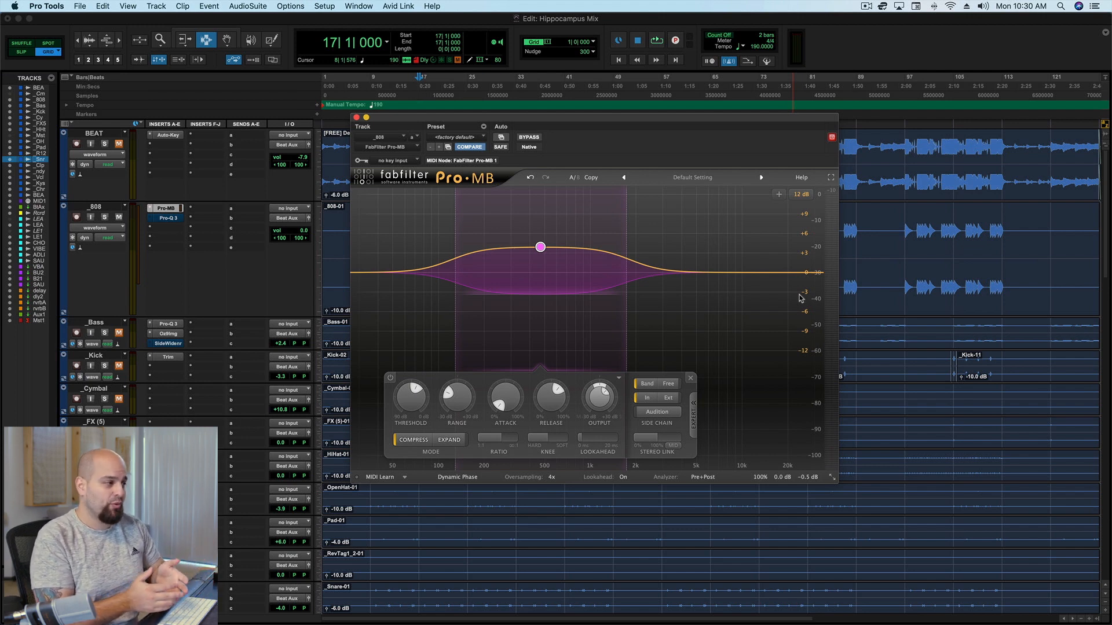
Set Pro-MB's overall output to -0.1 dB and the midrange band's level to +3.34 dB, audition the result and close the plug-in window
{"action": "mouse_move", "coordinate": [807, 447]}
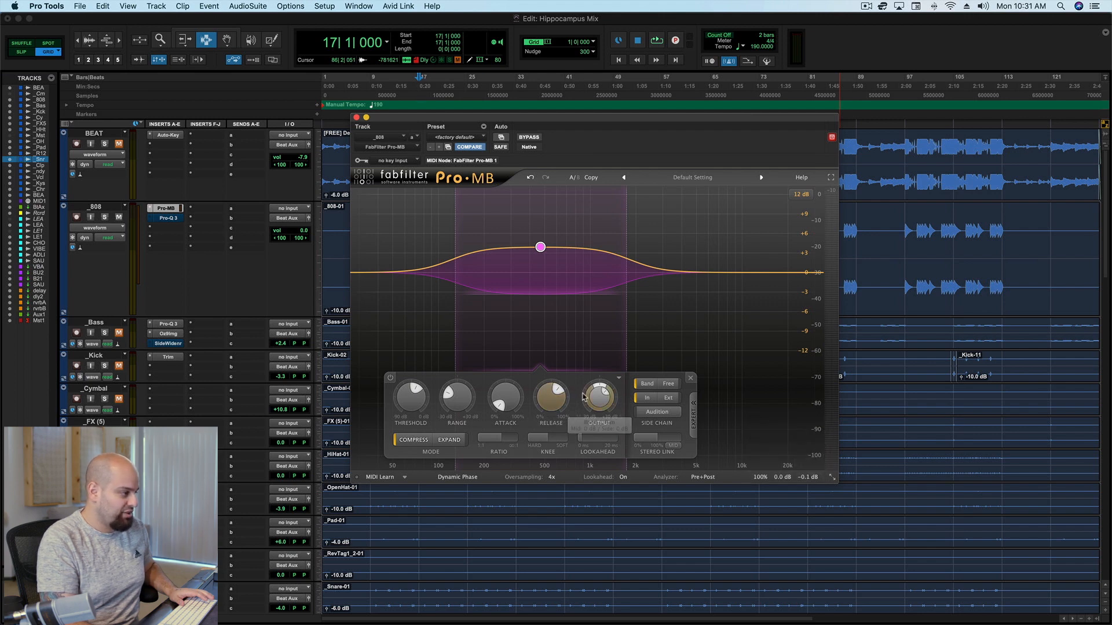
{"action": "mouse_move", "coordinate": [592, 400]}
{"action": "left_click_drag", "start_coordinate": [591, 401], "coordinate": [591, 407]}
{"action": "key", "text": "space"}
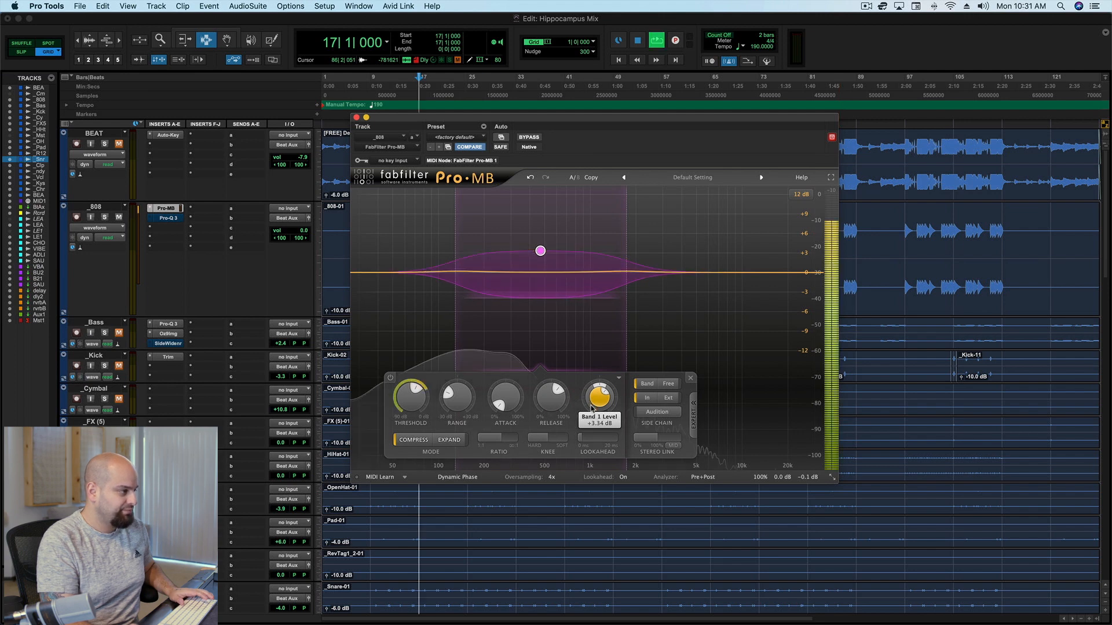
{"action": "left_click", "coordinate": [356, 118]}
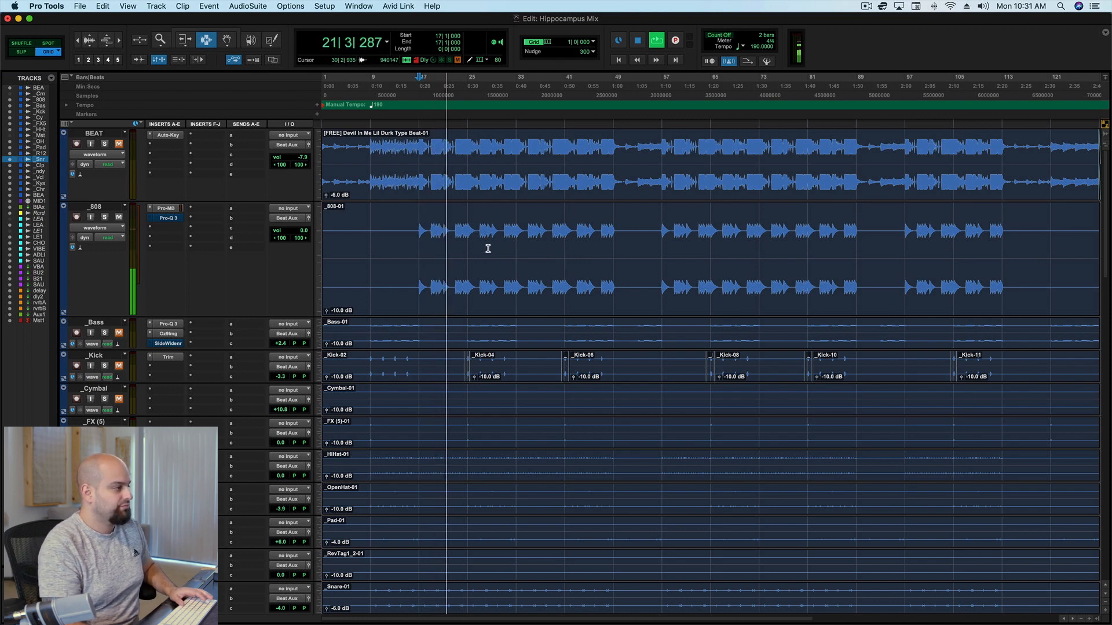
Compare the 808 from the Edit window with the Pro-MB insert bypassed and active, restarting playback from bar 17 each time
{"action": "key", "text": "space"}
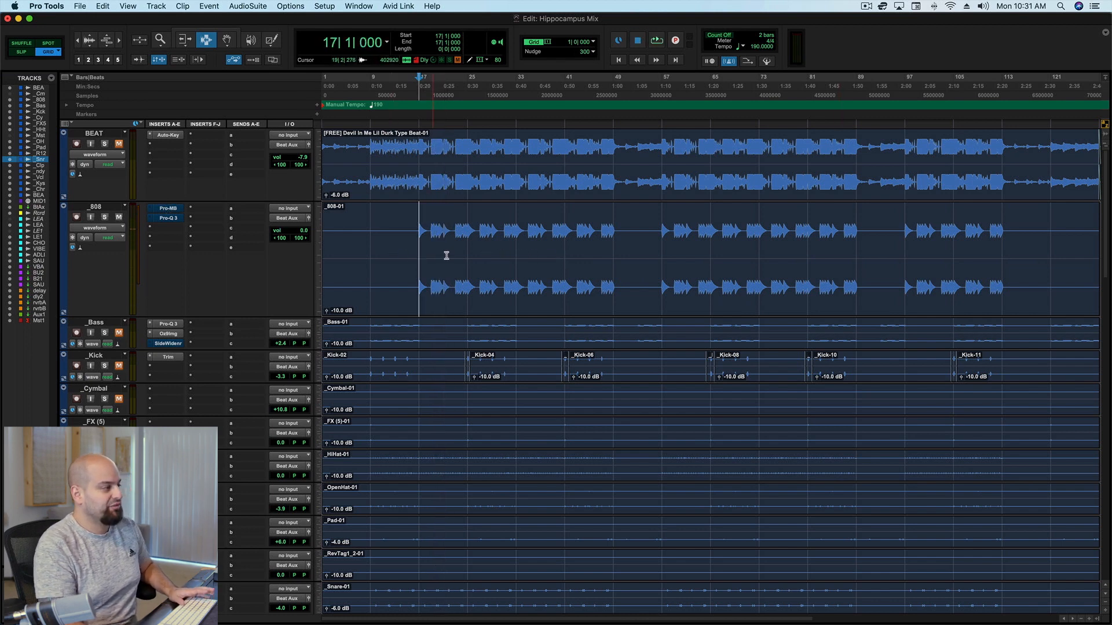
{"action": "key", "text": "space"}
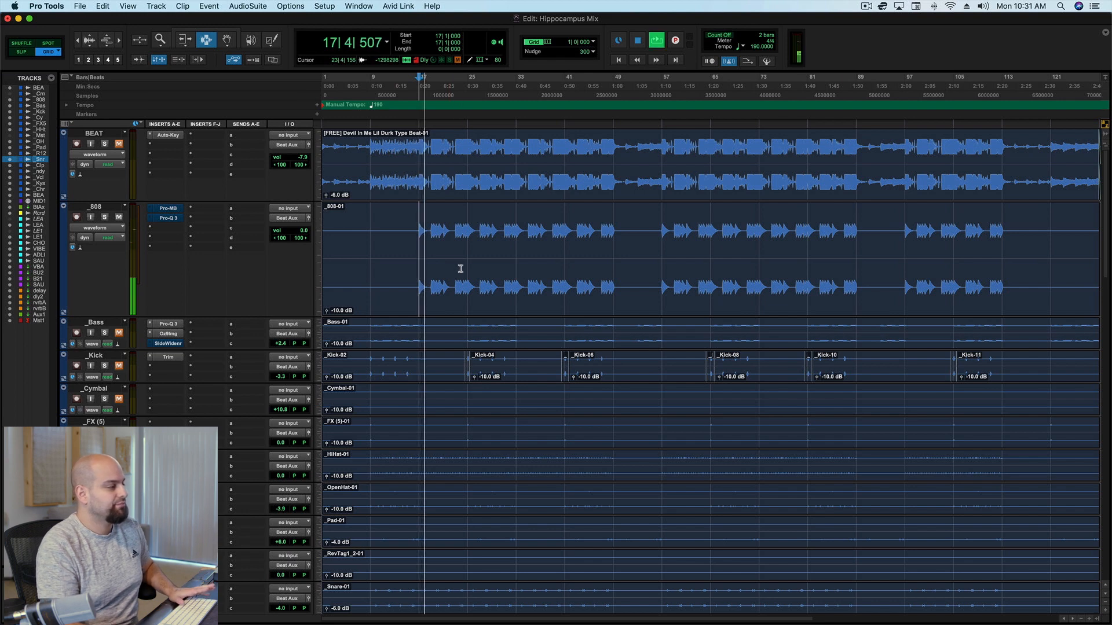
{"action": "key", "text": "space"}
{"action": "left_click", "coordinate": [176, 209], "text": "super"}
{"action": "key", "text": "space"}
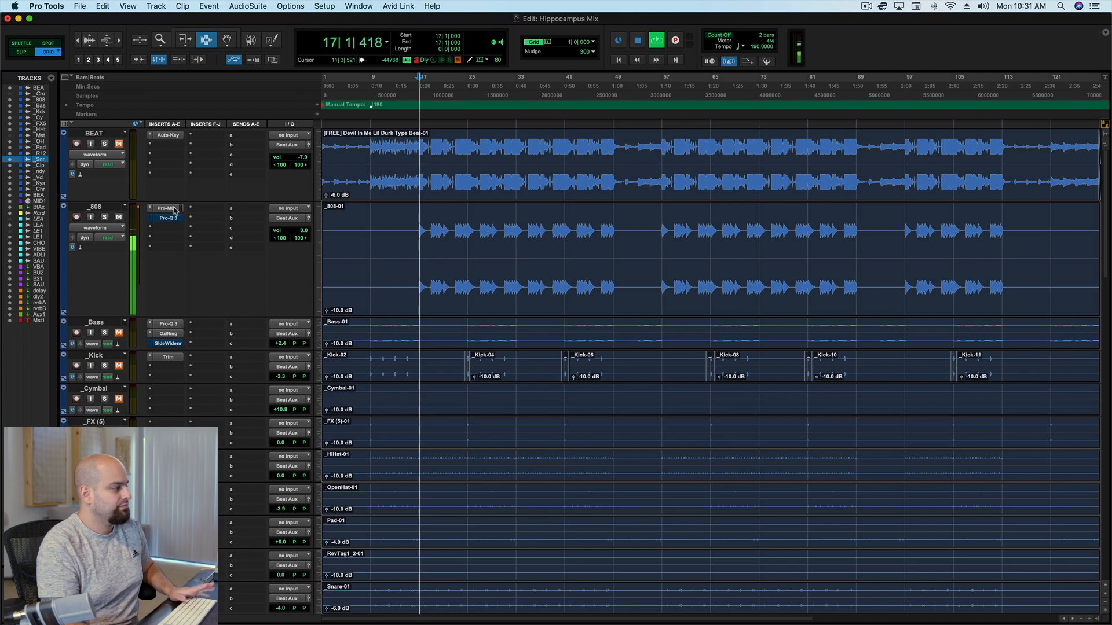